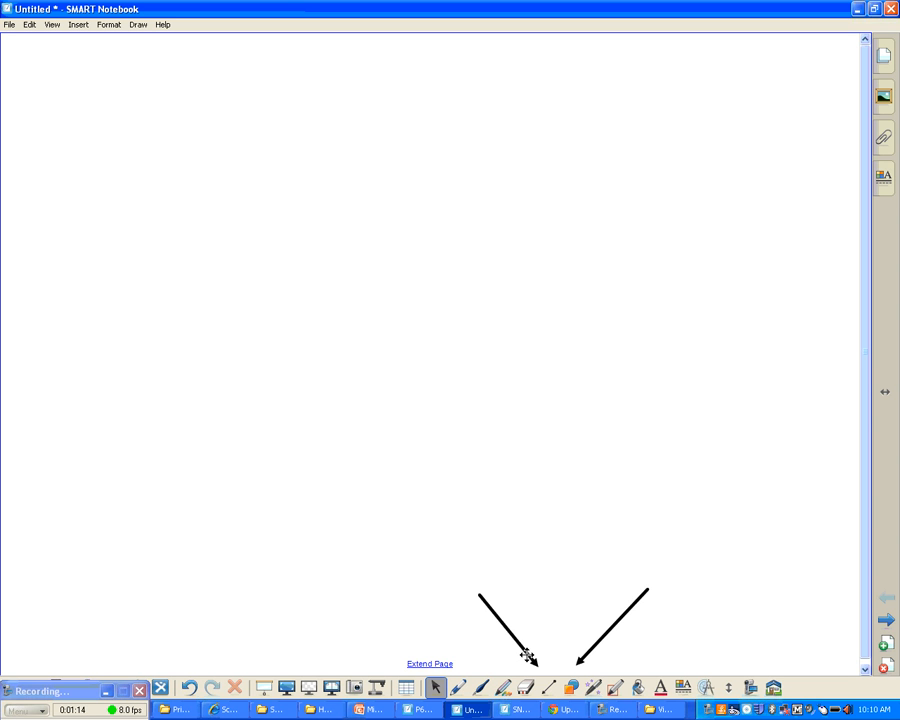
Nudge the left small arrow slightly right, and redefine the blue diamond-ended line preset as a thinner black line with arrowheads at both ends.
left_click_drag(526, 651, 534, 652)
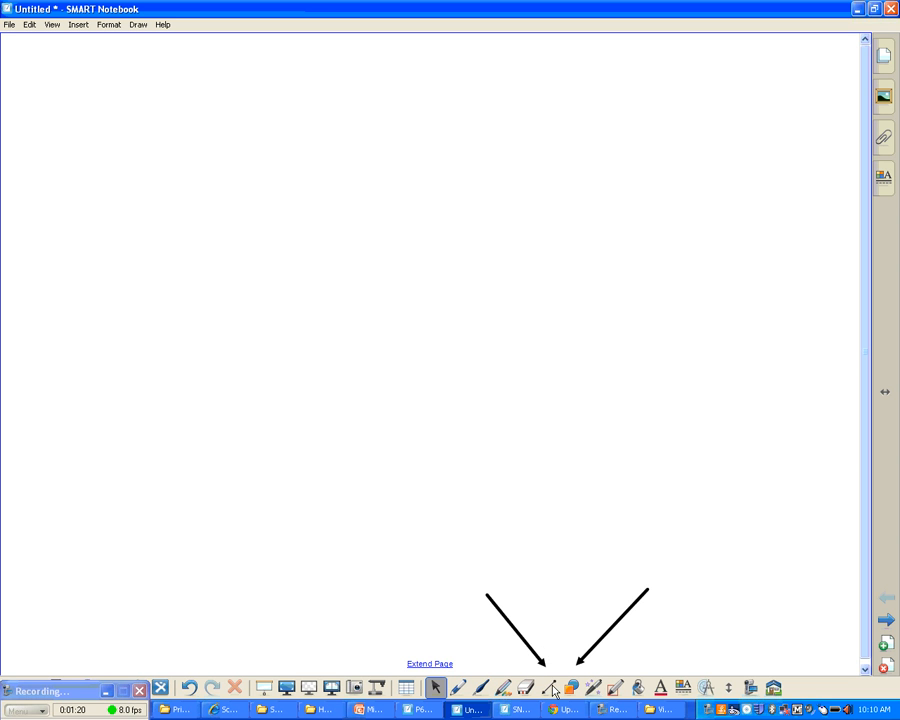
left_click(552, 688)
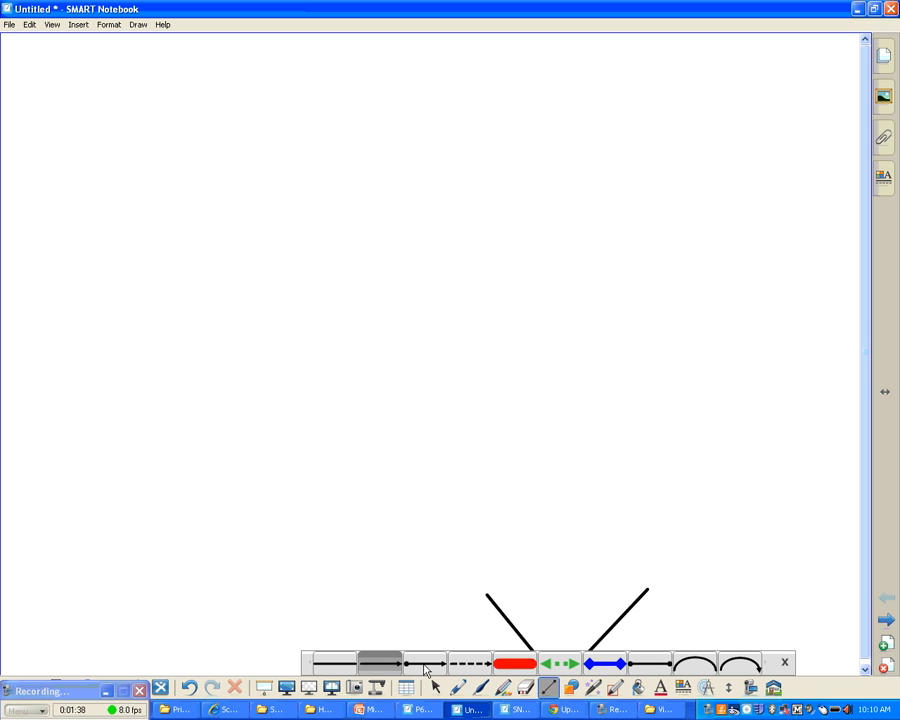
left_click(604, 668)
left_click(684, 688)
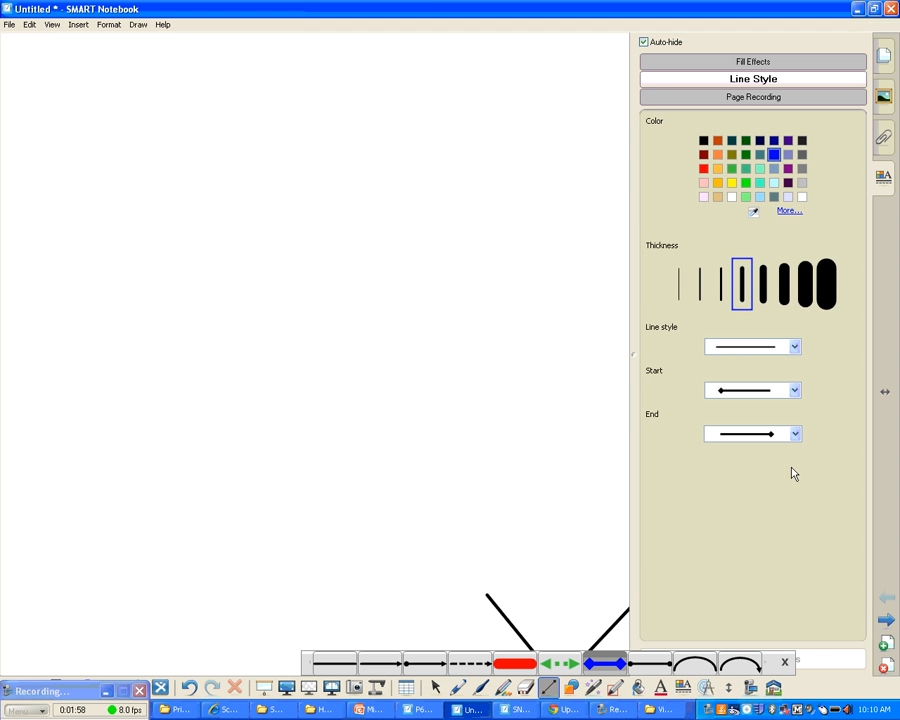
left_click(721, 288)
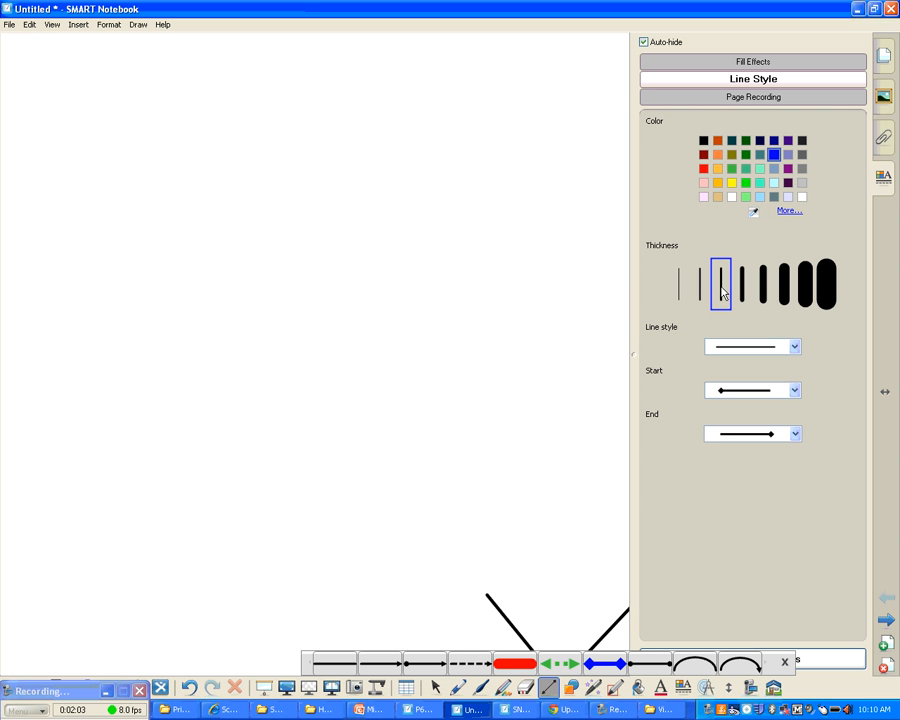
left_click(703, 140)
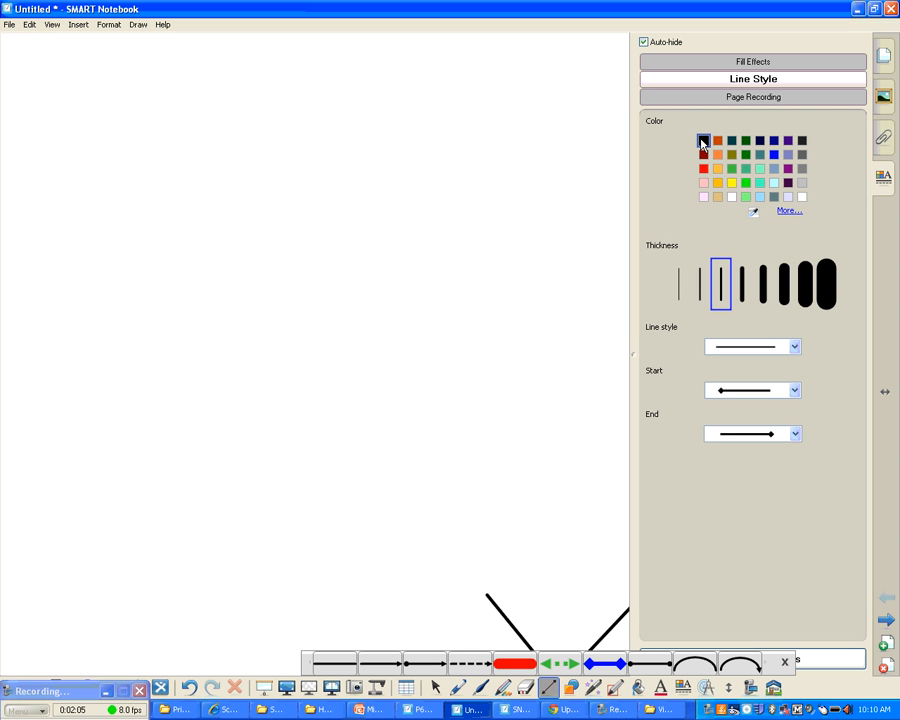
left_click(794, 392)
left_click(777, 453)
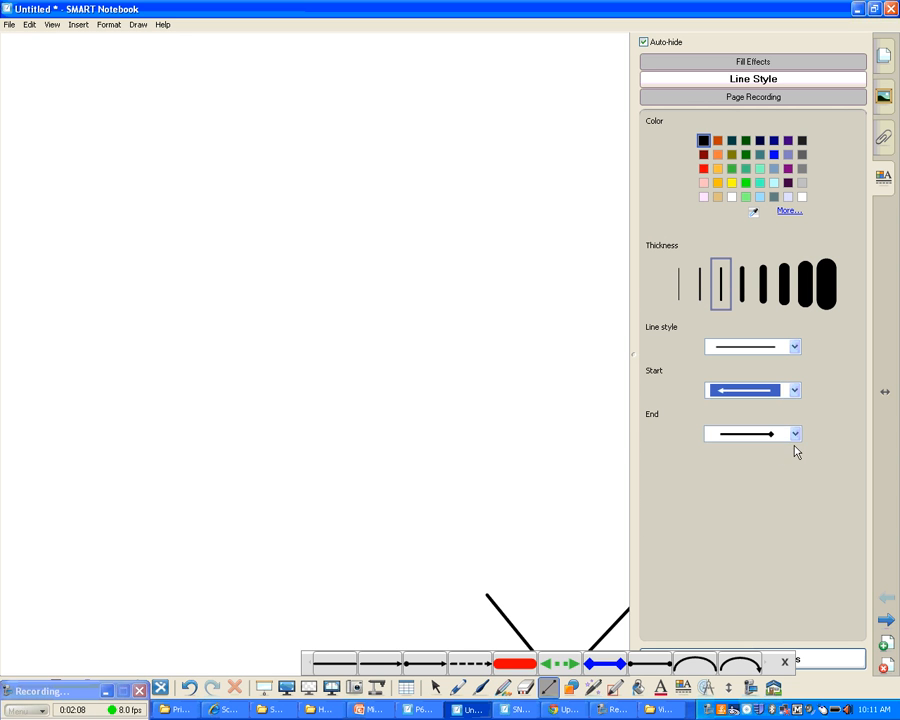
left_click(794, 434)
left_click(785, 489)
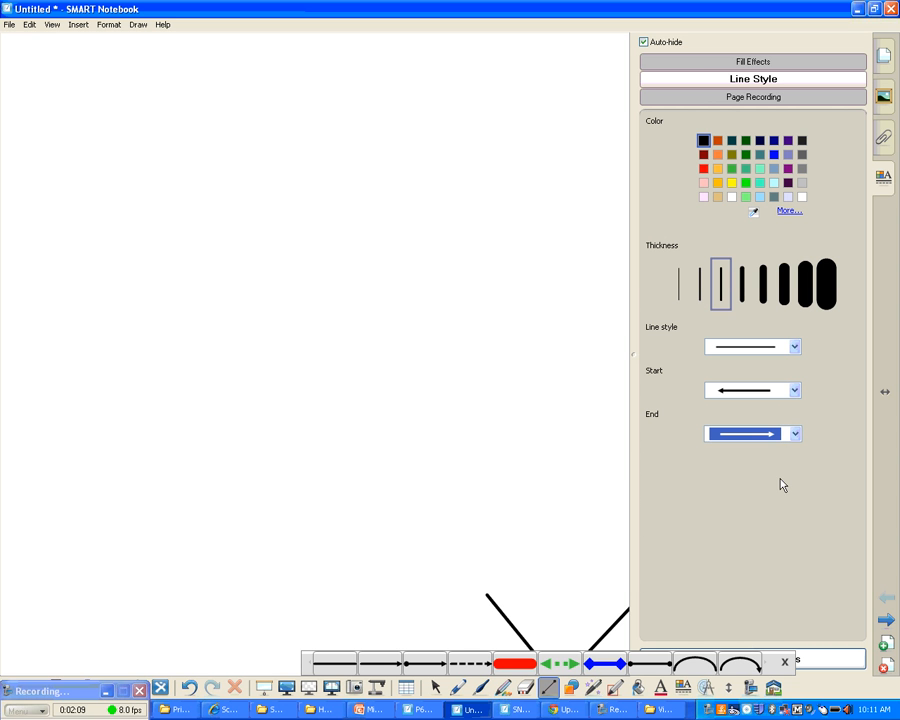
left_click(815, 664)
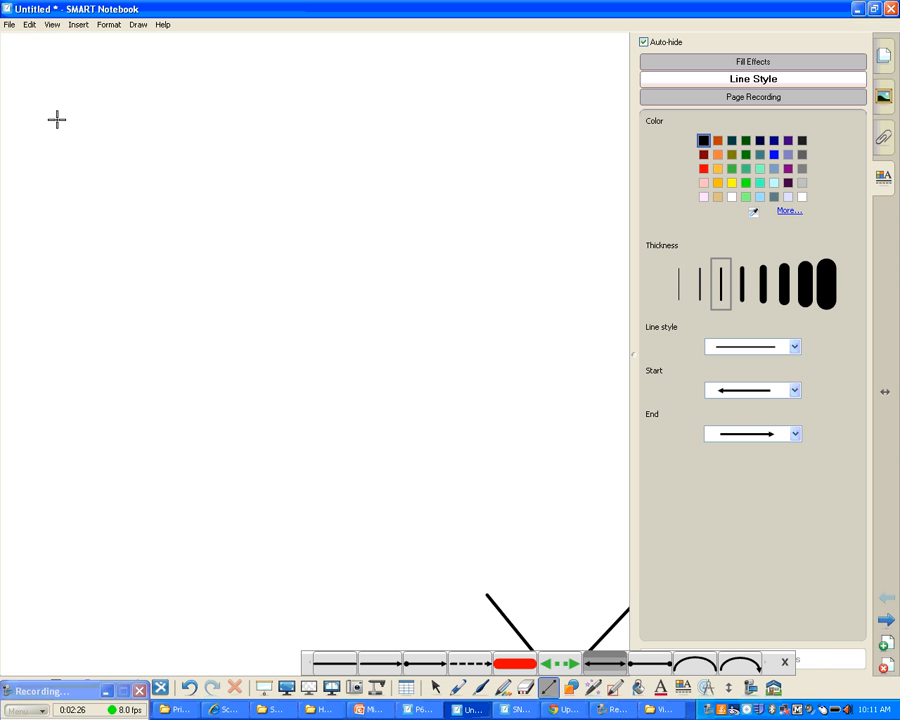
Draw five double-headed black arrows in the page's upper left: one horizontal, one vertical and three diagonal.
left_click_drag(54, 119, 301, 120)
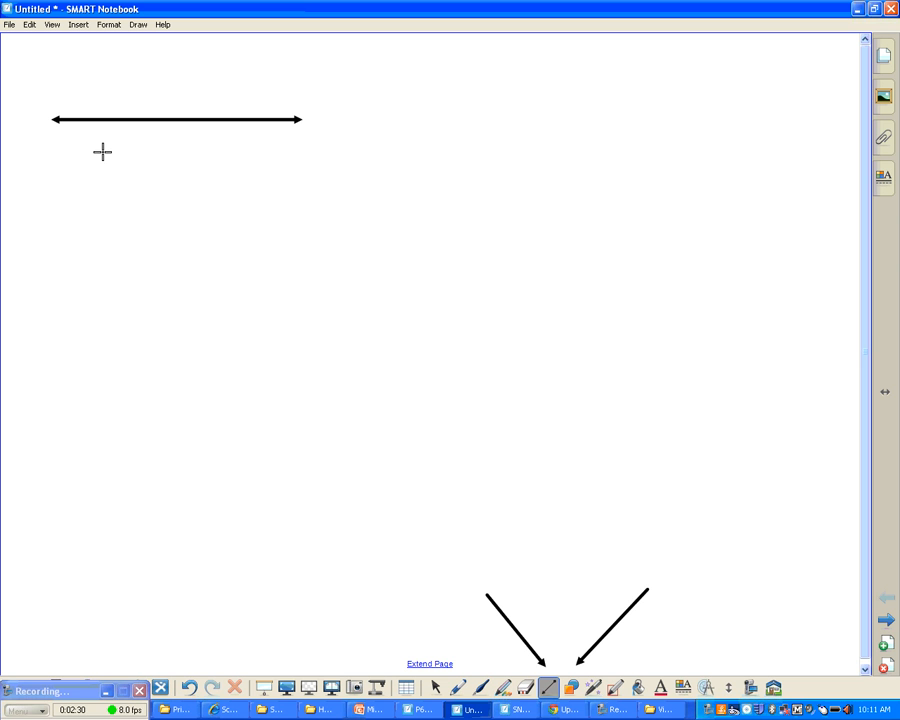
left_click_drag(102, 151, 97, 332)
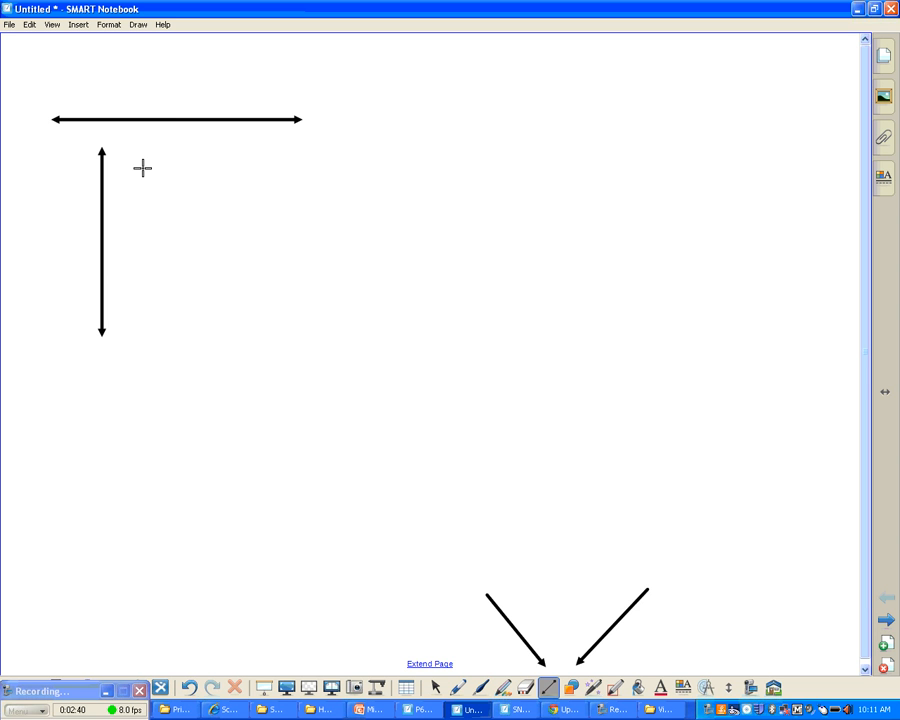
mouse_move(142, 168)
left_mouse_down()
mouse_move(267, 211)
mouse_move(254, 268)
left_mouse_up()
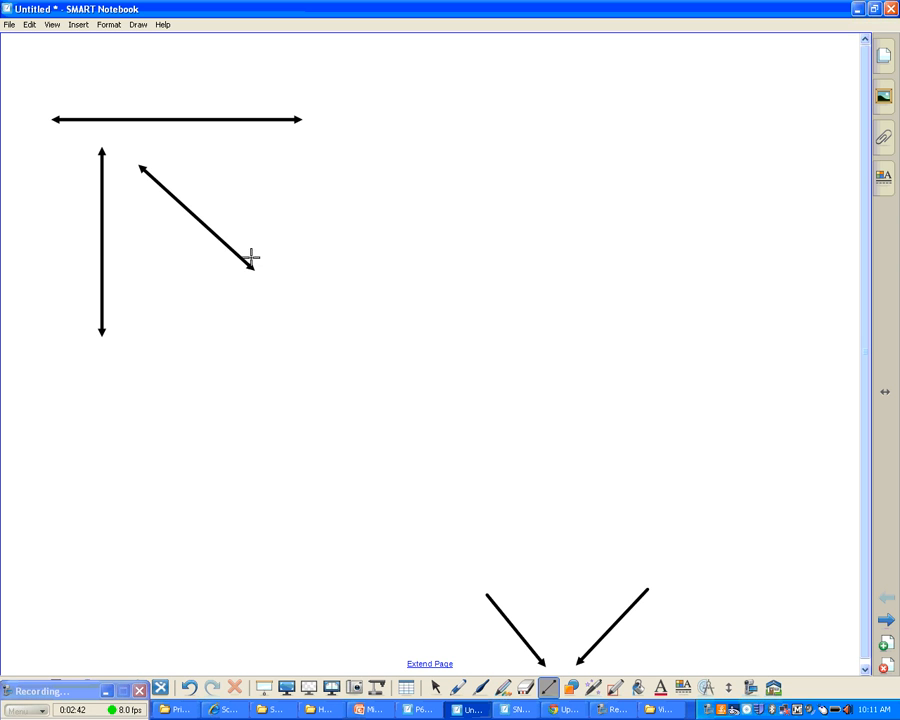
mouse_move(231, 96)
left_mouse_down()
mouse_move(215, 163)
mouse_move(121, 269)
left_mouse_up()
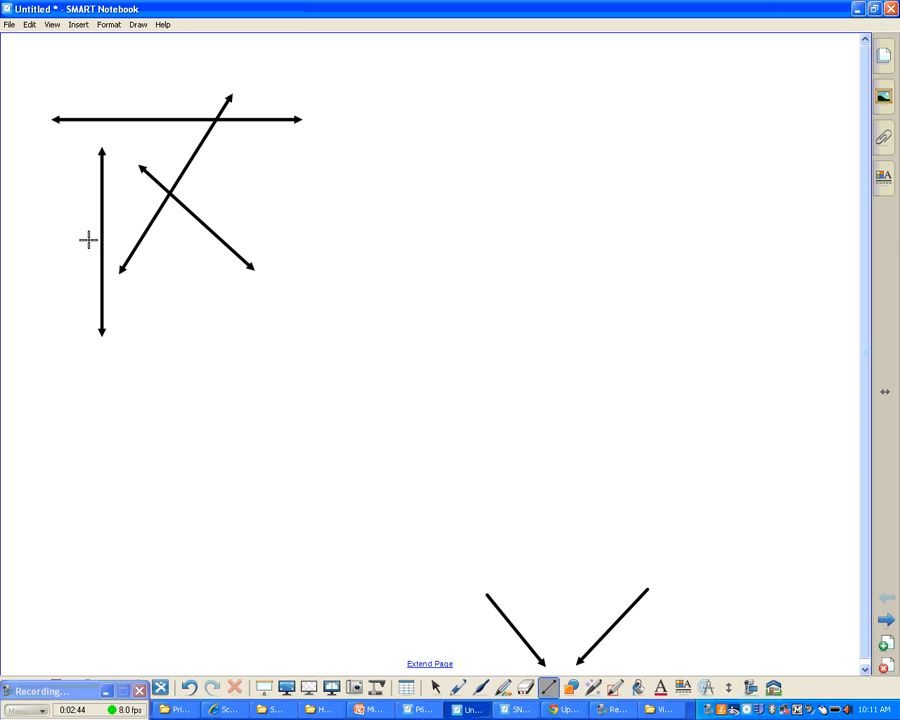
mouse_move(40, 205)
left_mouse_down()
mouse_move(163, 325)
mouse_move(246, 335)
left_mouse_up()
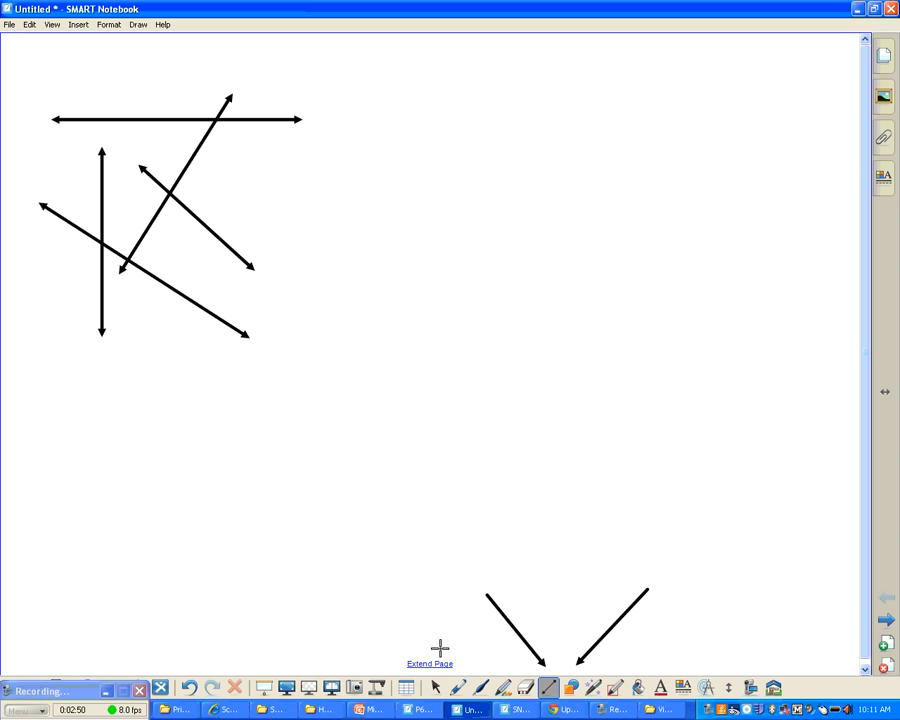
Move the long lower diagonal arrow slightly right, and shift the short diagonal arrow right, clear of the others.
left_click(438, 687)
mouse_move(218, 319)
left_mouse_down()
mouse_move(245, 335)
mouse_move(223, 295)
mouse_move(250, 297)
mouse_move(203, 309)
mouse_move(354, 187)
mouse_move(307, 191)
mouse_move(214, 319)
mouse_move(235, 317)
left_mouse_up()
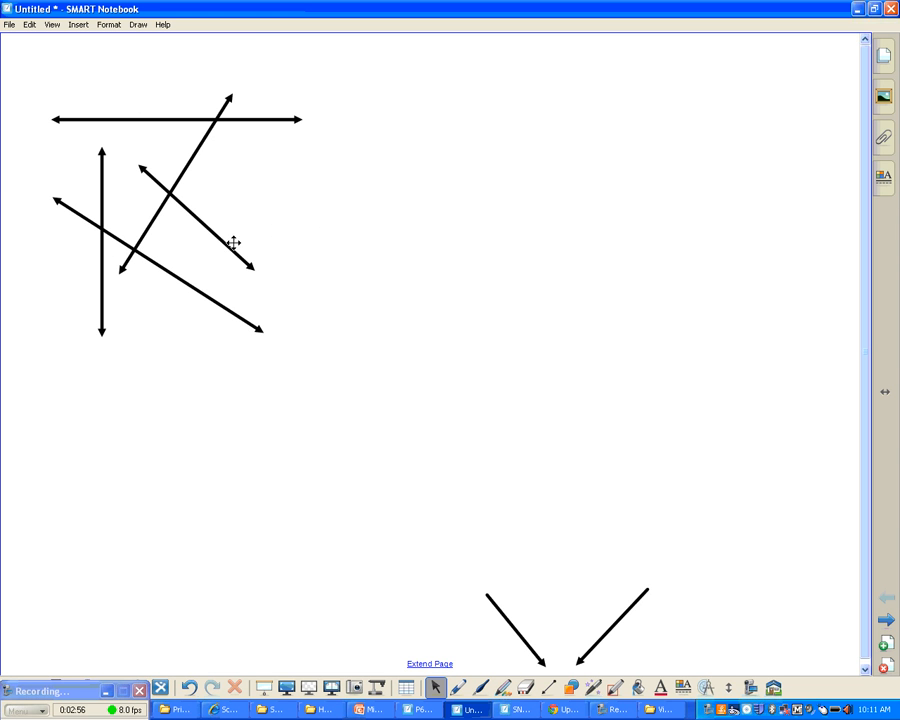
left_click_drag(233, 243, 317, 256)
Restyle the short diagonal line to orange, second-largest thickness and a square start, and swing its arrowhead end down-left below the vertical arrow.
left_click(291, 231)
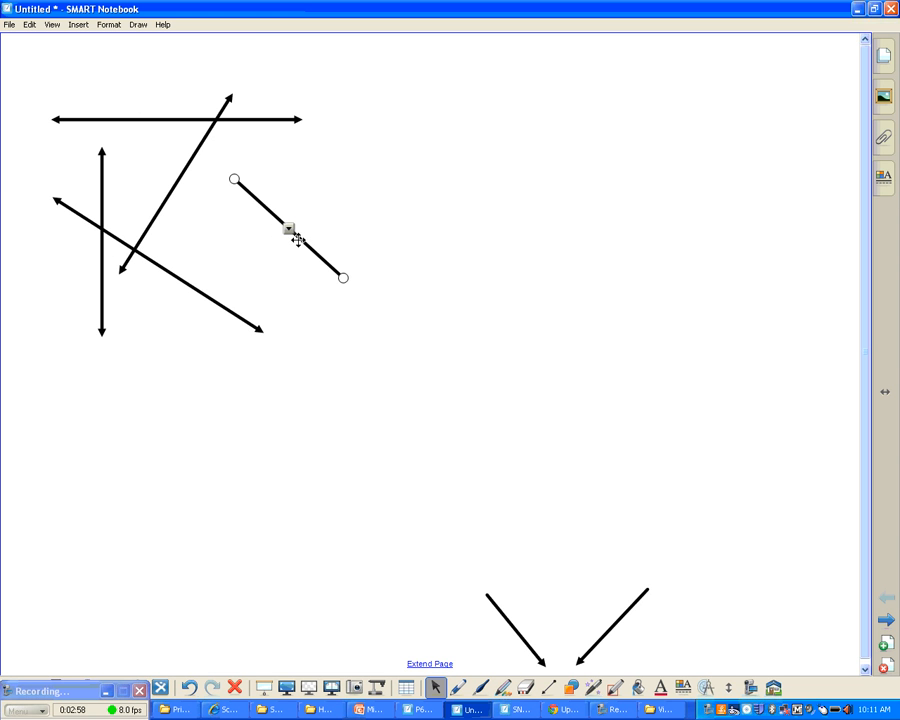
right_click(288, 228)
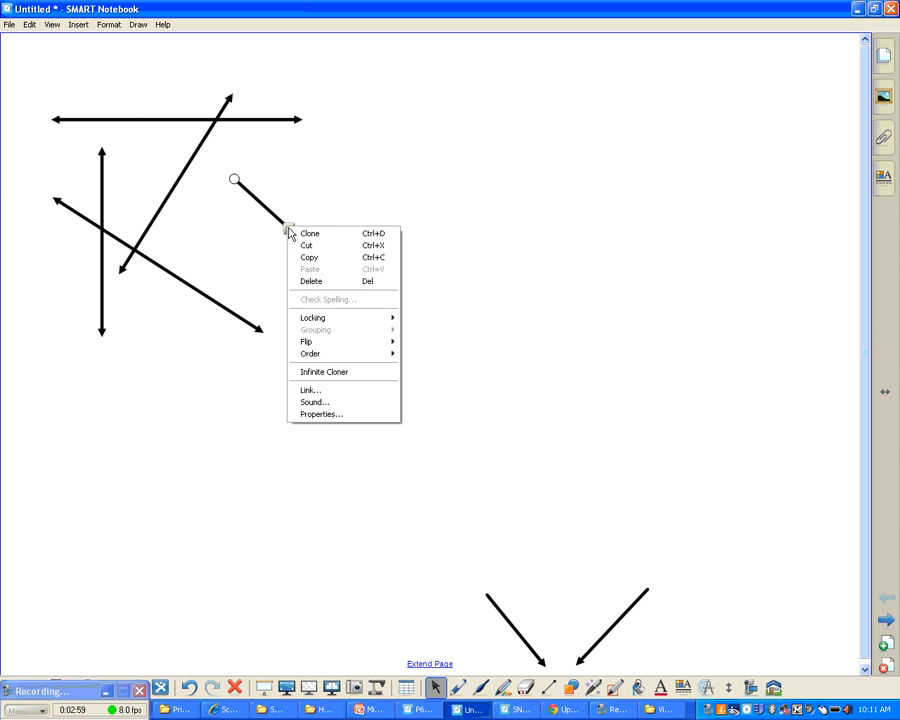
left_click(335, 414)
left_click(805, 301)
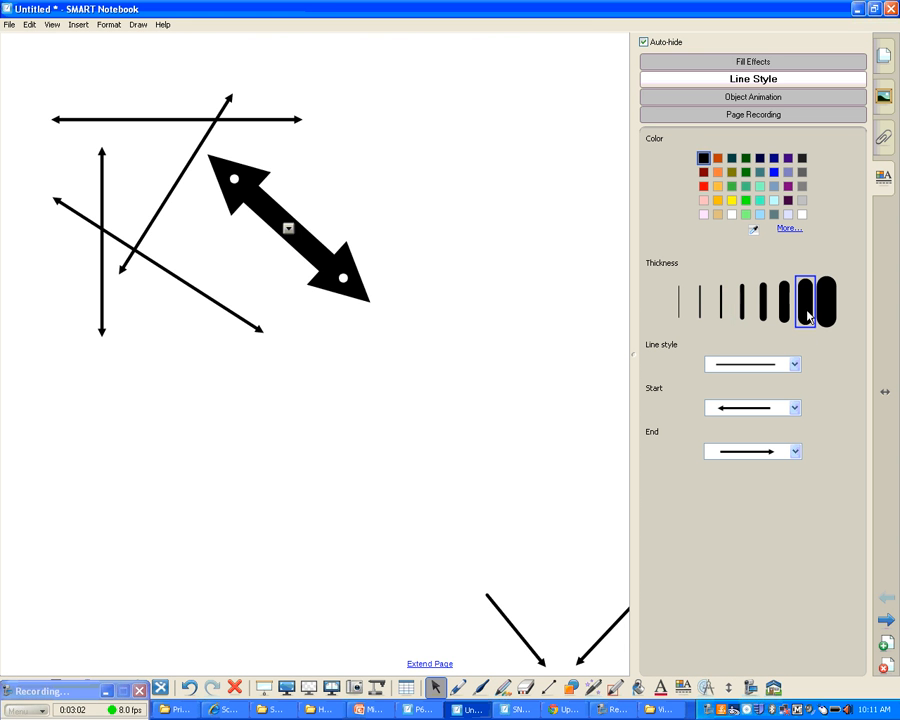
left_click(718, 173)
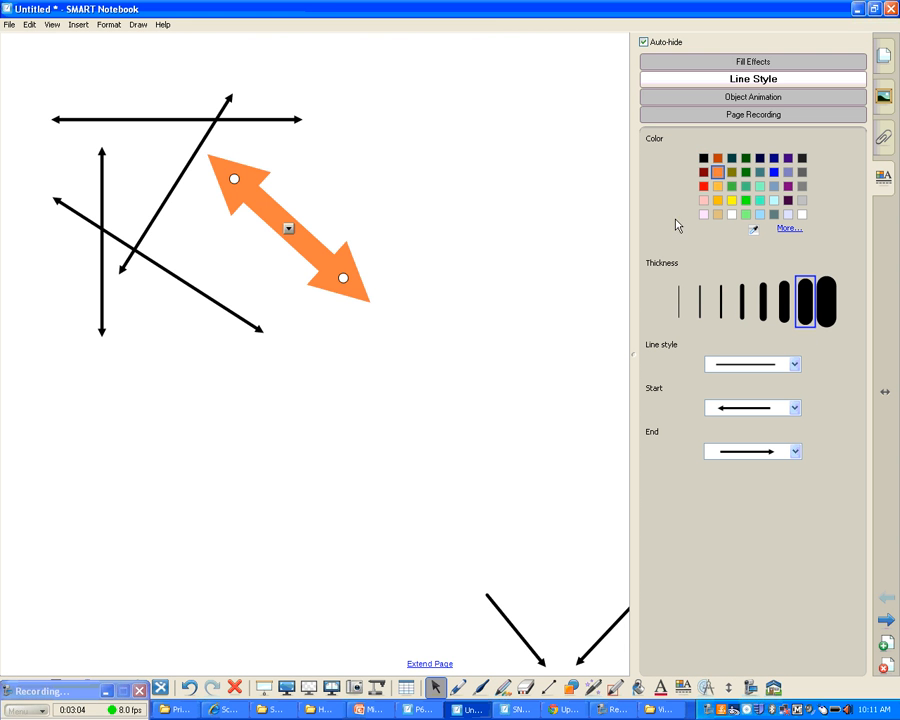
left_click(795, 408)
left_click(770, 434)
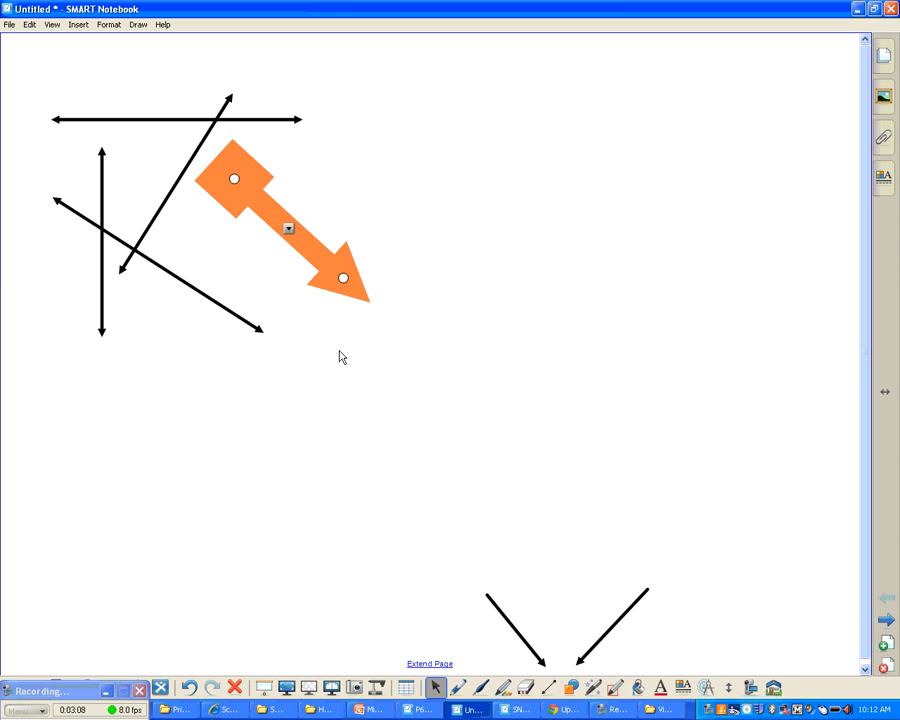
left_click_drag(343, 278, 92, 404)
left_click(234, 412)
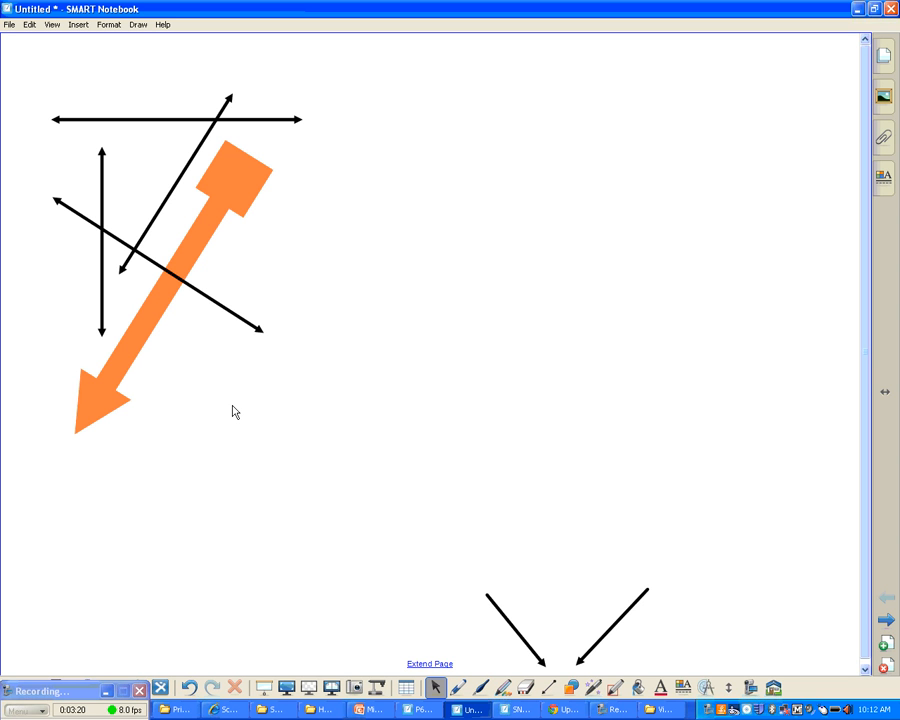
Draw a long plain black horizontal line across the page below the arrows.
left_click(548, 687)
left_click(335, 667)
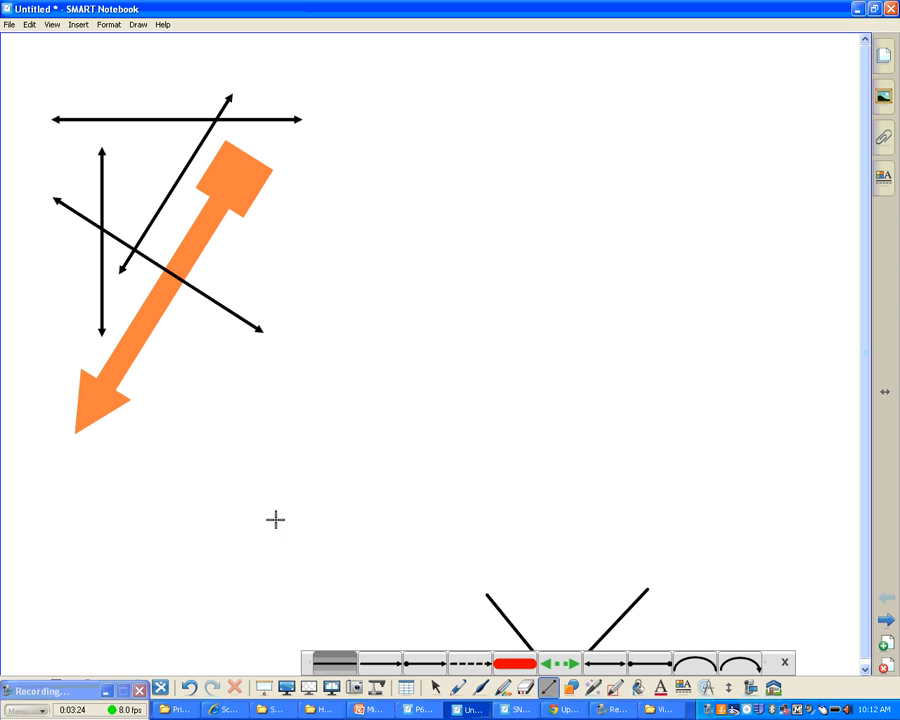
left_click_drag(141, 456, 750, 456)
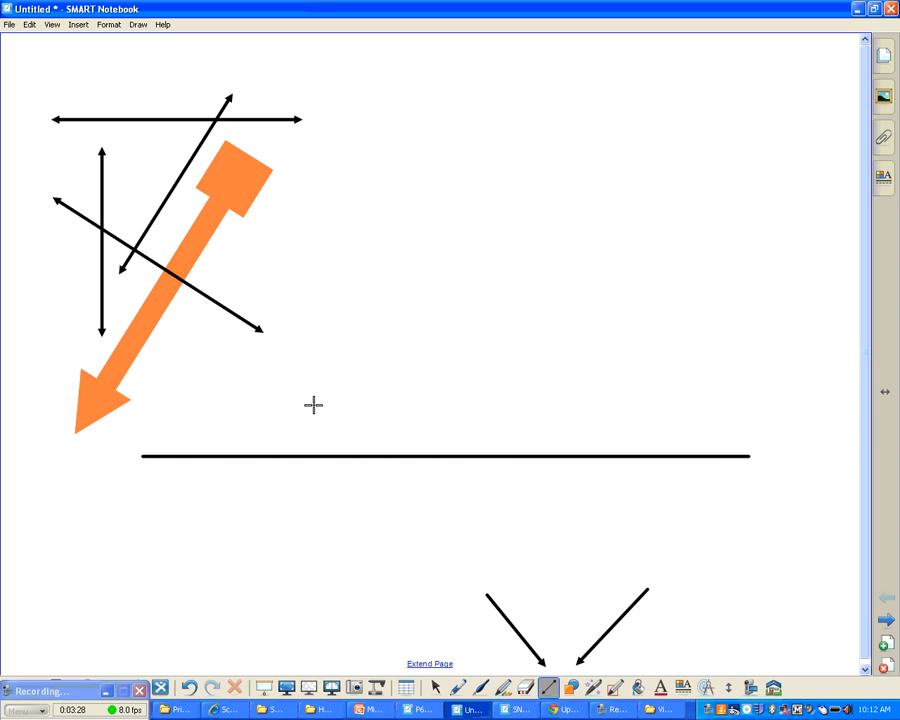
Delete the long plain horizontal line.
left_click(436, 687)
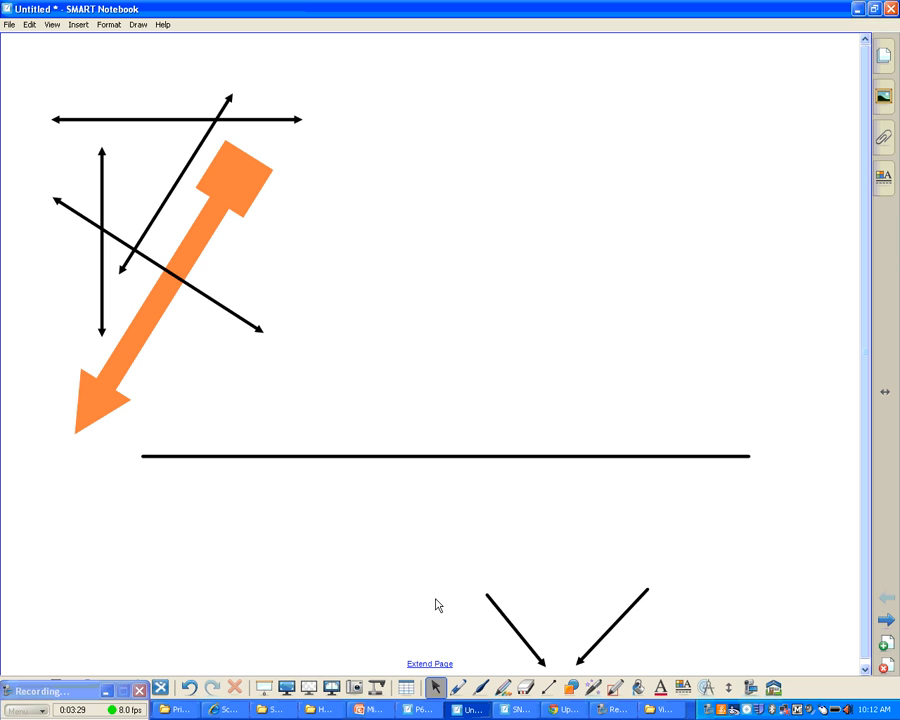
left_click(430, 456)
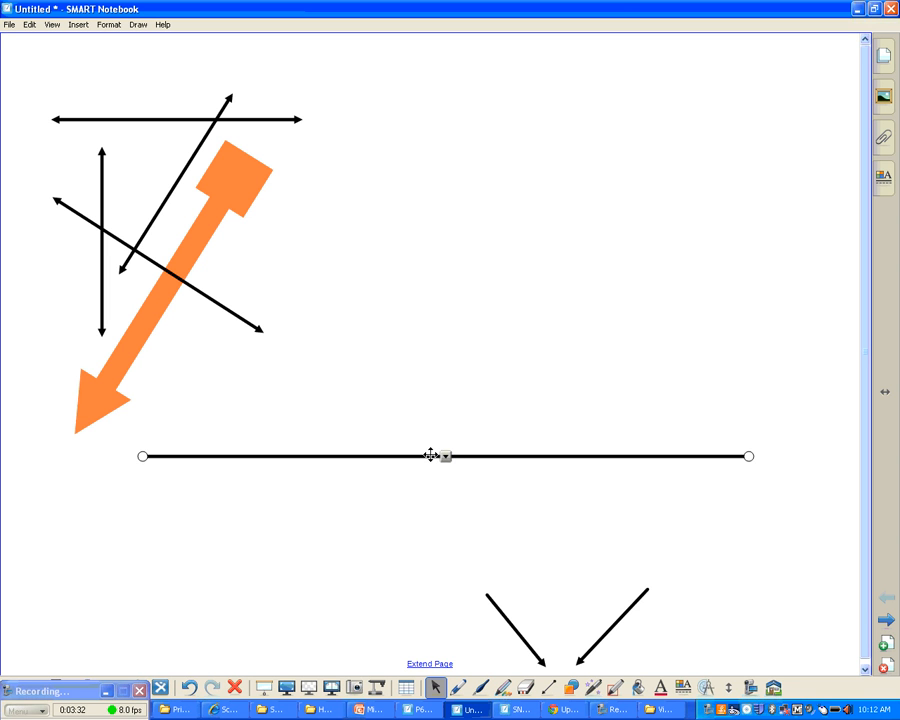
key("Delete")
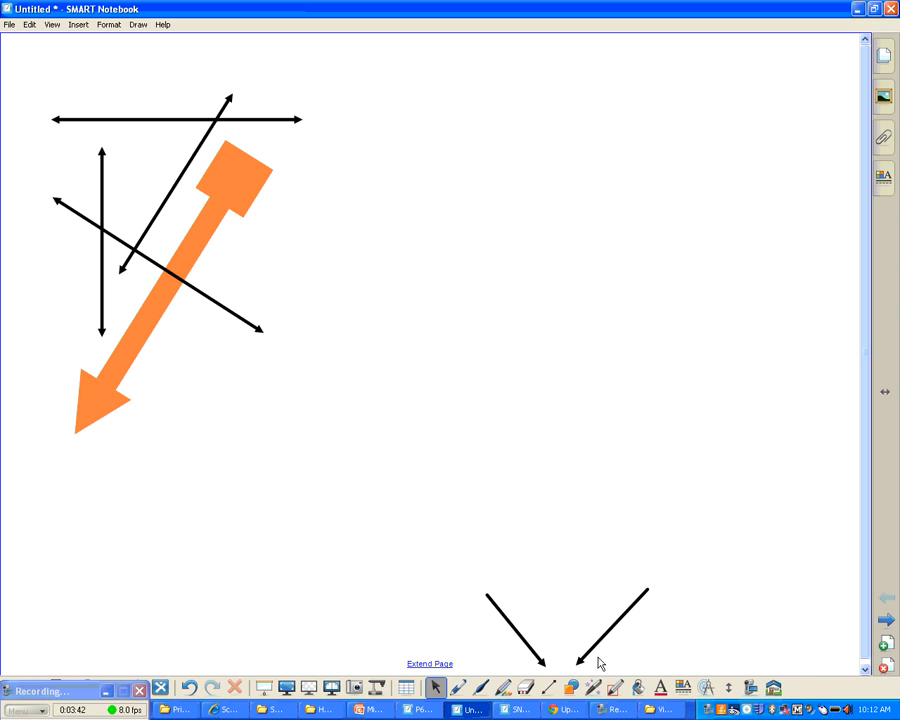
Give the X shape preset a solid red fill and draw a large X below the orange arrow.
left_click(571, 688)
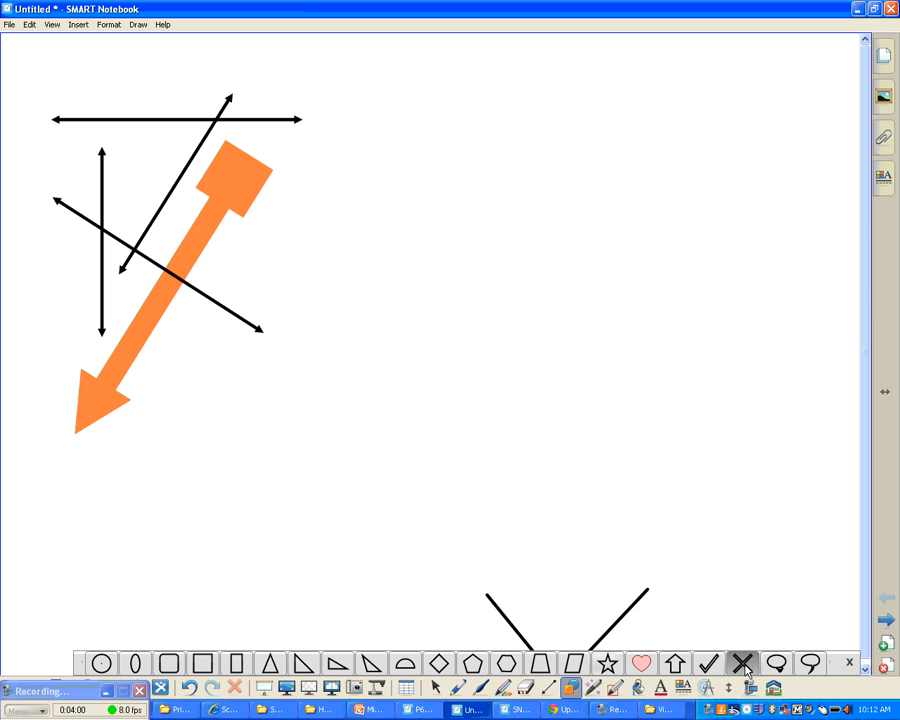
left_click(684, 689)
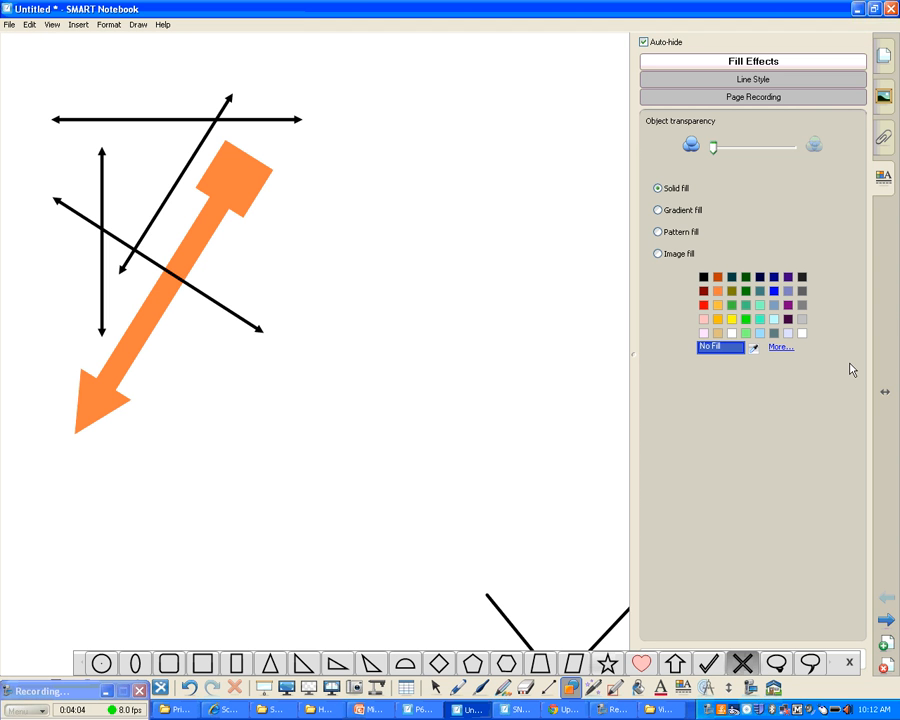
left_click(704, 305)
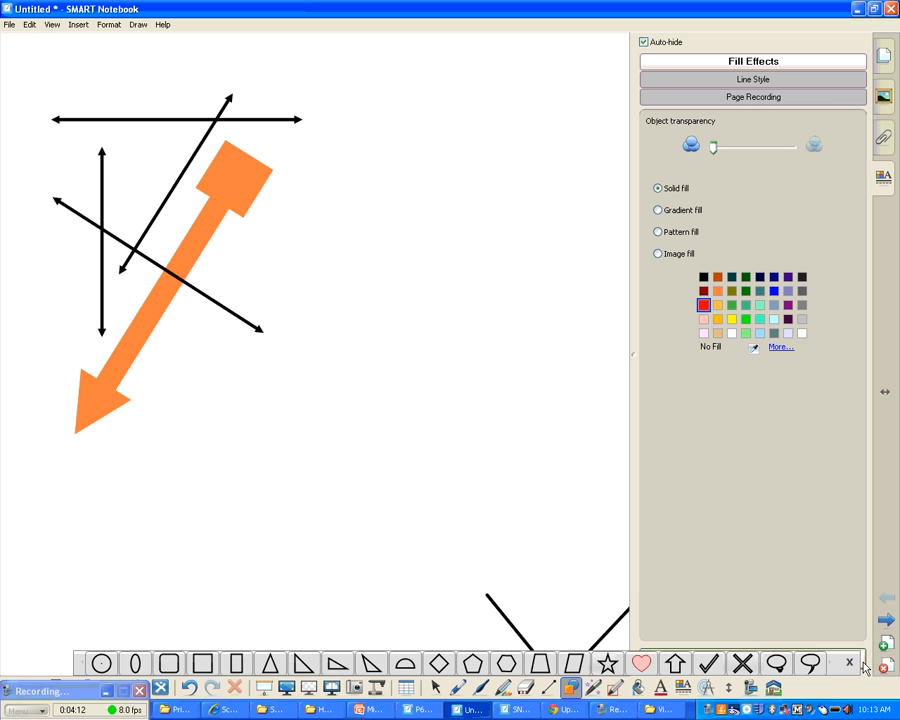
left_click(753, 665)
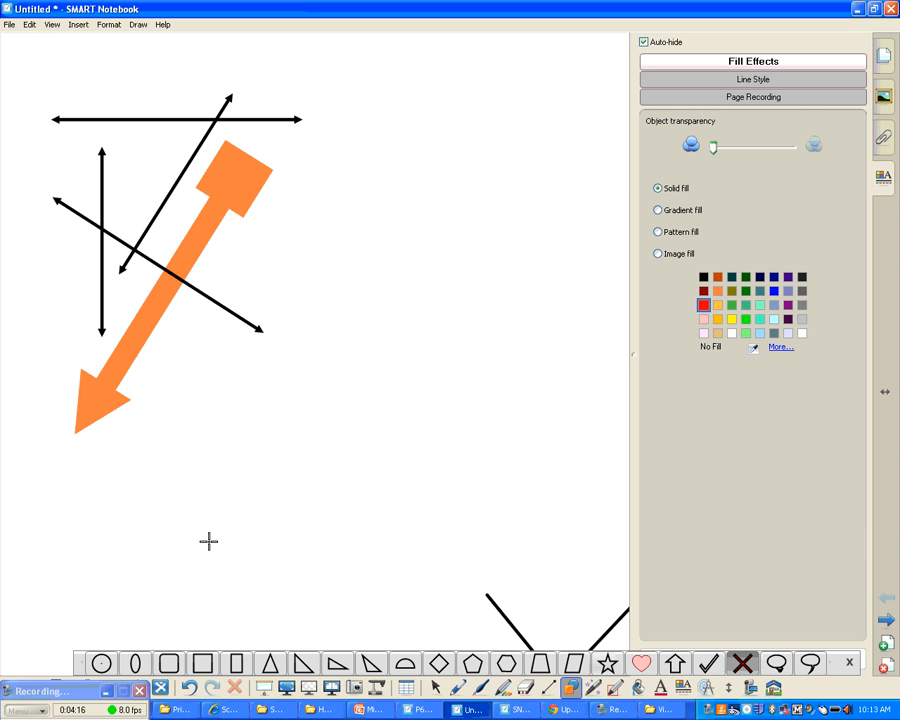
left_click_drag(183, 418, 368, 607)
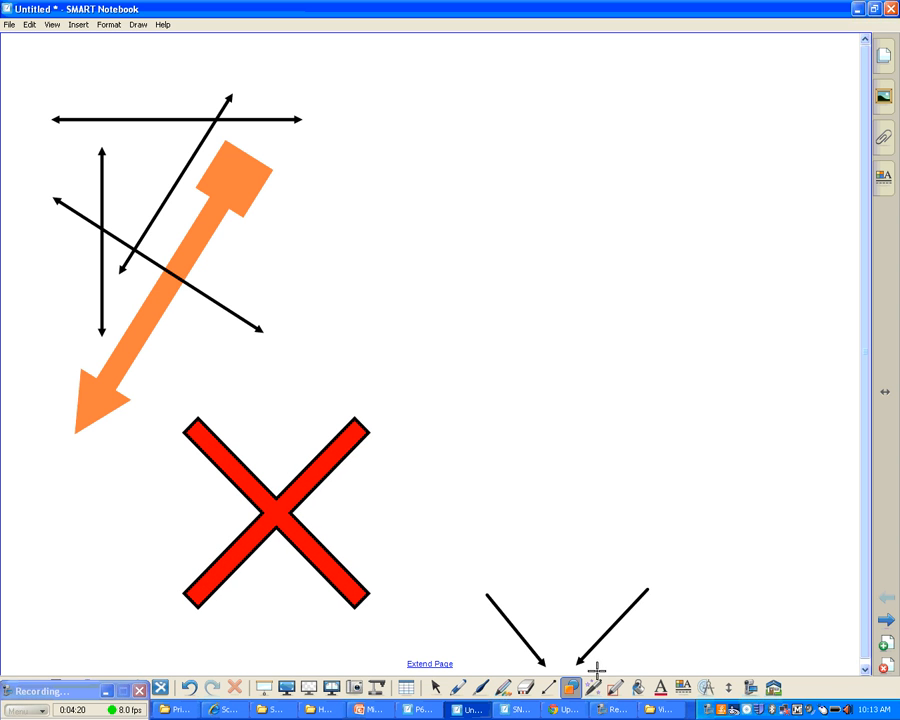
left_click(436, 687)
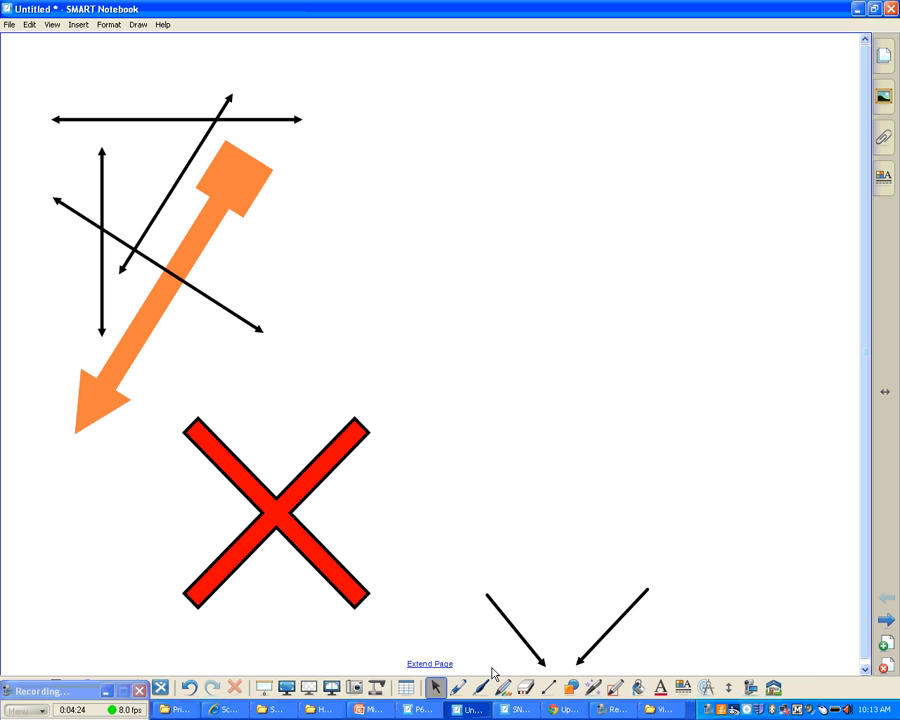
Draw a tall unfilled oval in the upper middle of the page with the oval shape preset.
left_click(571, 687)
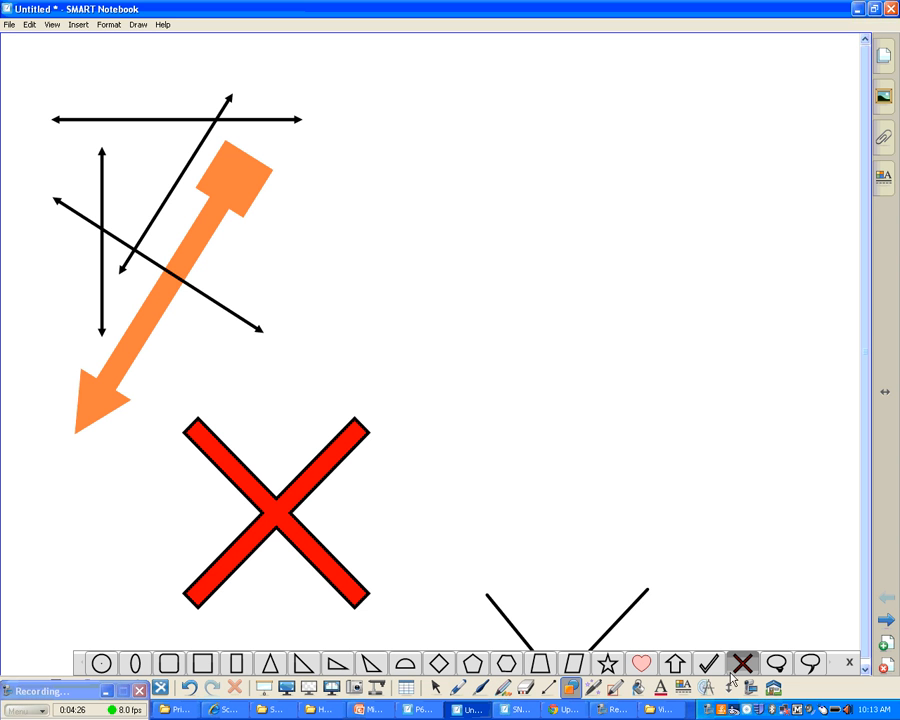
left_click(137, 664)
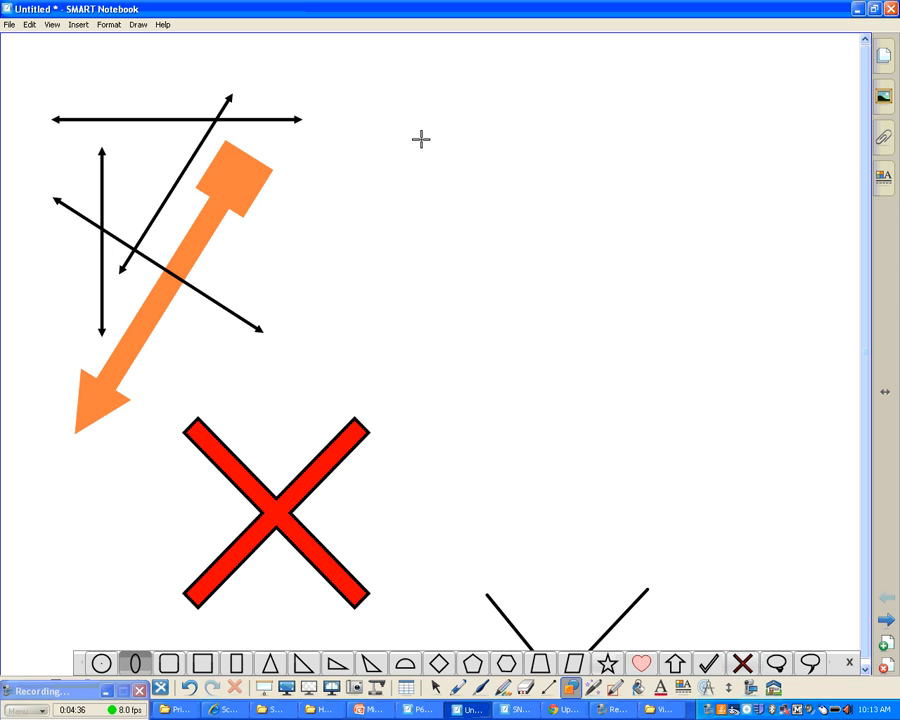
mouse_move(391, 109)
left_mouse_down()
mouse_move(435, 146)
mouse_move(521, 333)
mouse_move(662, 360)
mouse_move(790, 267)
mouse_move(599, 398)
mouse_move(639, 398)
mouse_move(638, 331)
mouse_move(577, 352)
mouse_move(563, 378)
left_mouse_up()
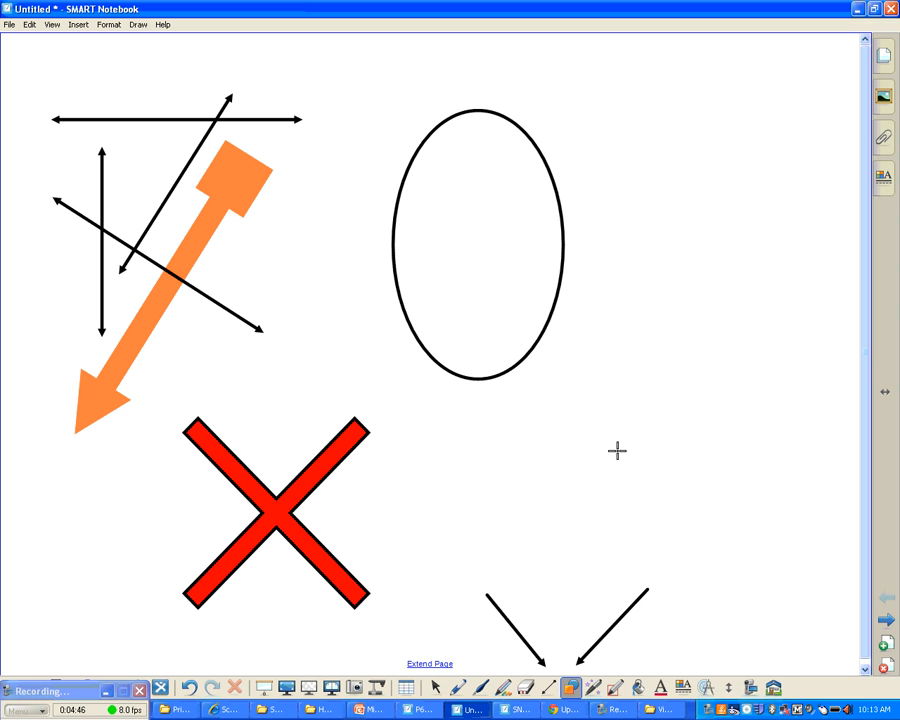
Draw a large unfilled star to the lower right of the oval with the star shape preset.
left_click(571, 689)
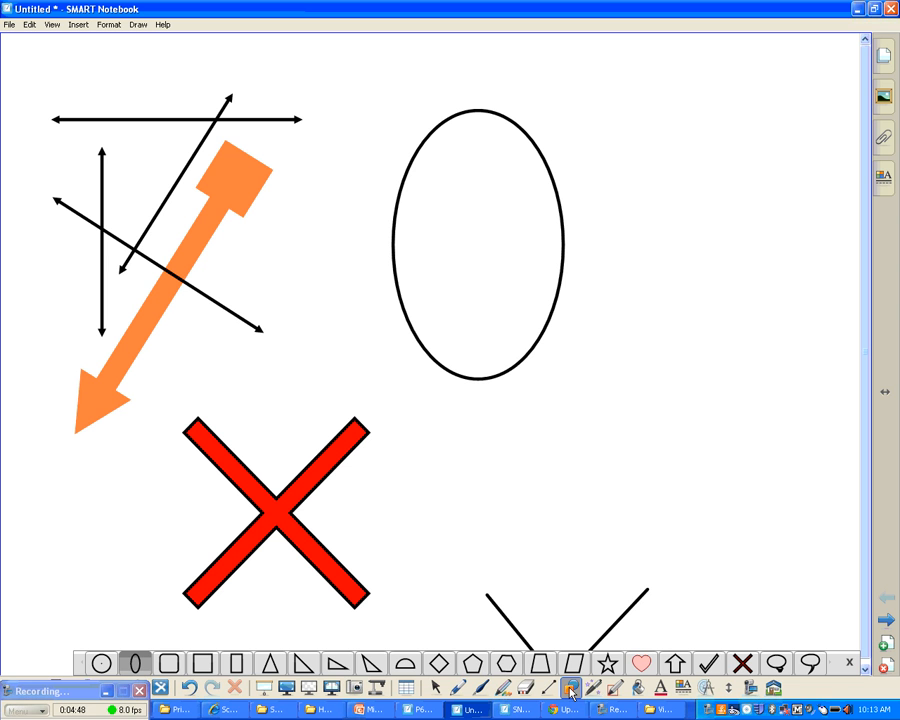
left_click(607, 664)
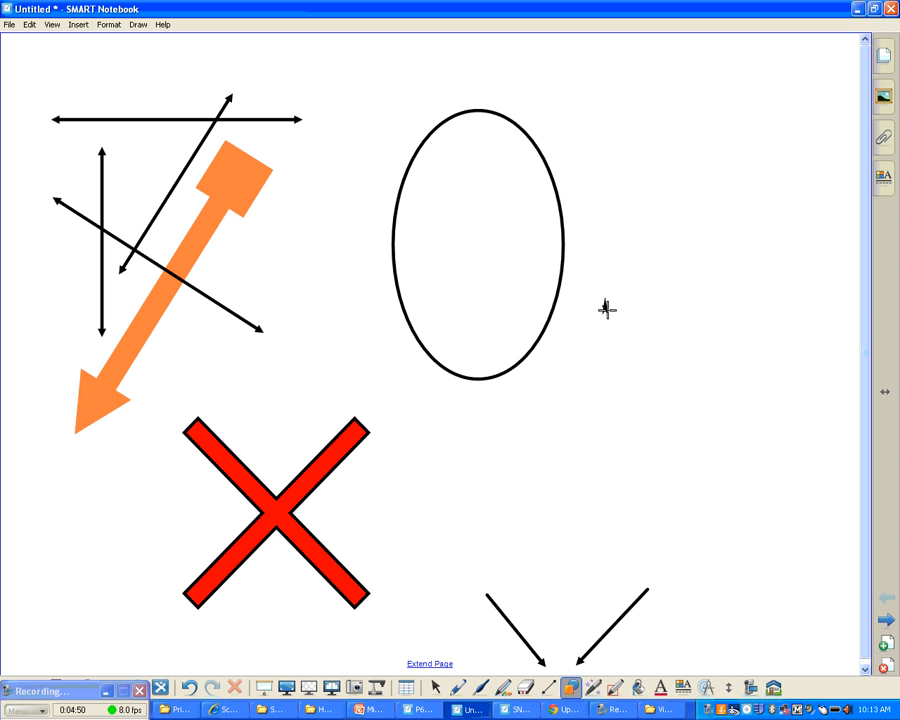
left_click_drag(602, 306, 822, 515)
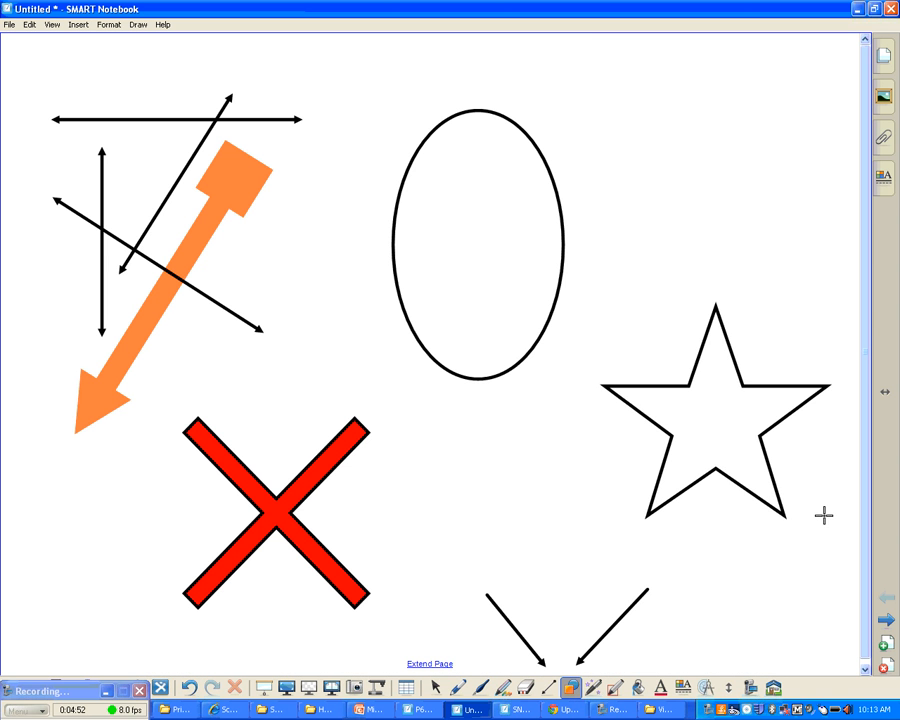
Move the red X, the unfilled oval and the star slightly up and left, grabbing the unfilled shapes by their outlines.
left_click(438, 689)
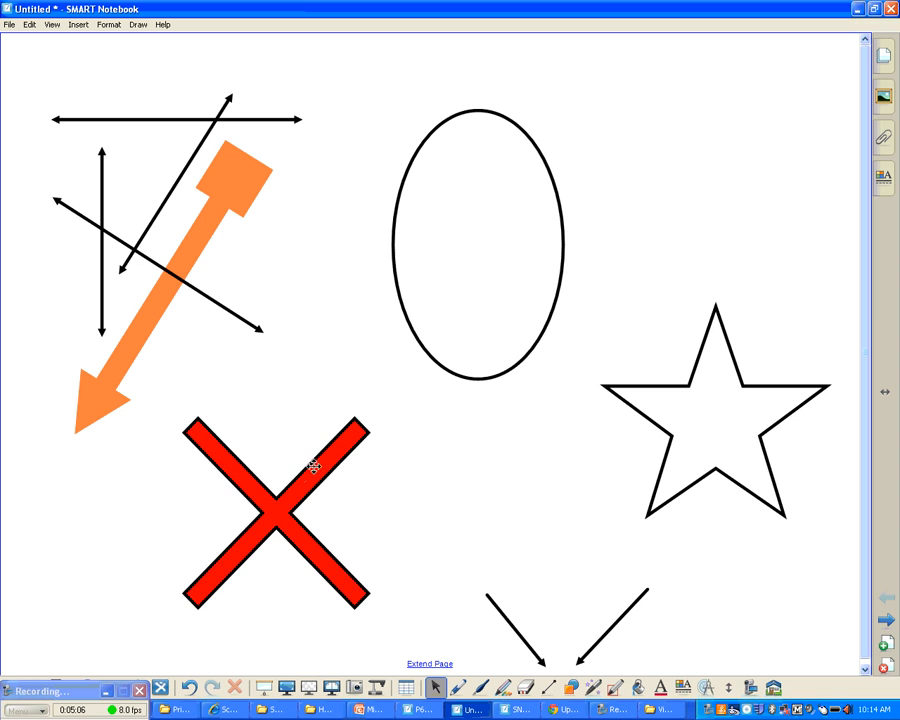
left_click_drag(233, 468, 188, 456)
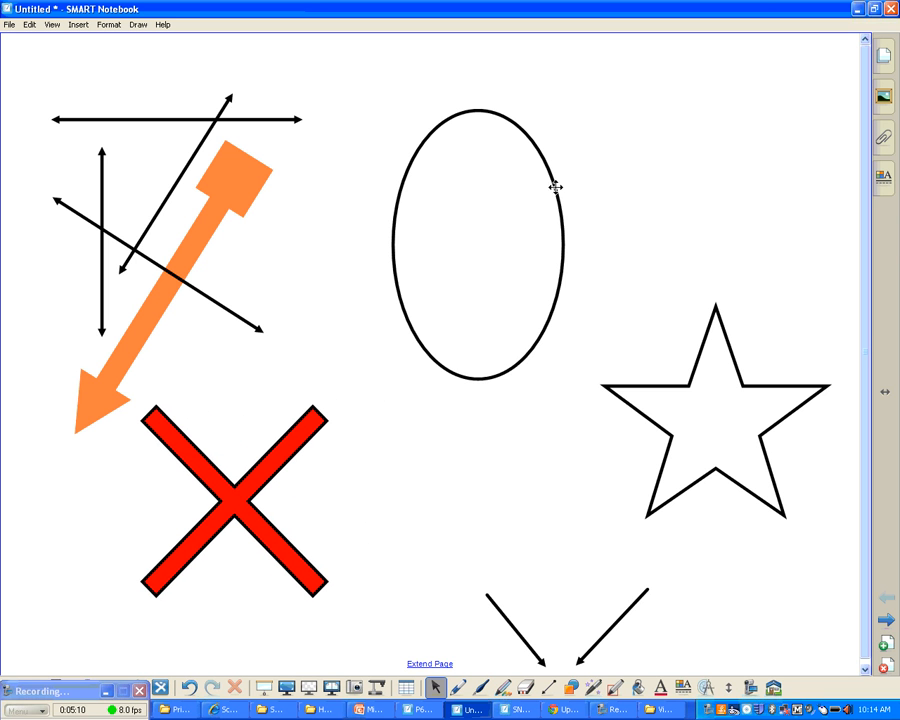
left_click_drag(447, 163, 588, 184)
left_click_drag(452, 200, 495, 313)
left_click_drag(500, 209, 582, 214)
left_click_drag(476, 256, 360, 350)
left_click_drag(505, 223, 373, 318)
left_click_drag(480, 112, 440, 102)
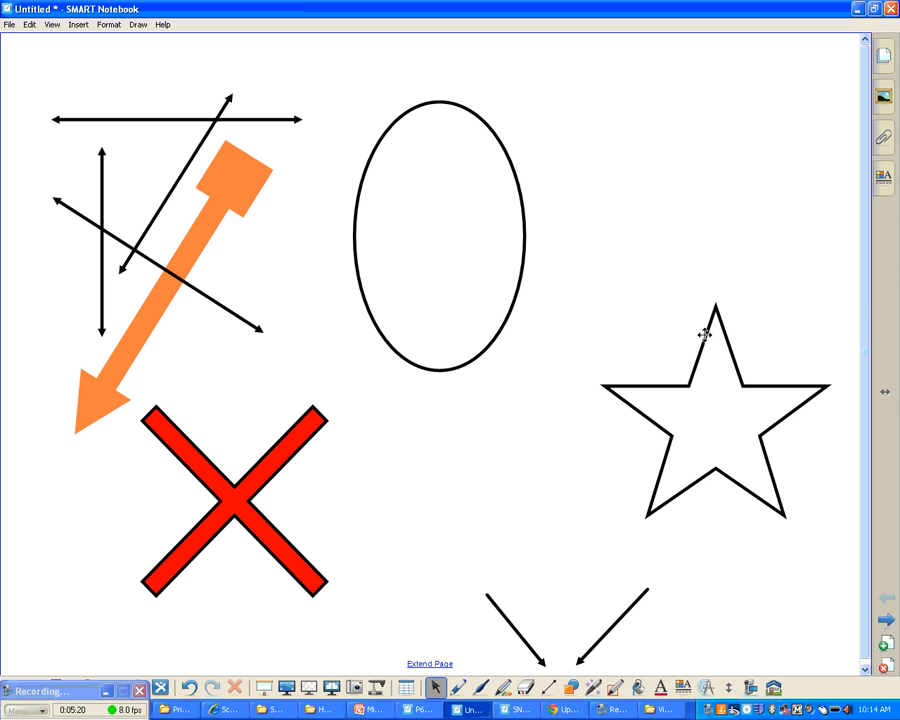
left_click_drag(703, 335, 658, 284)
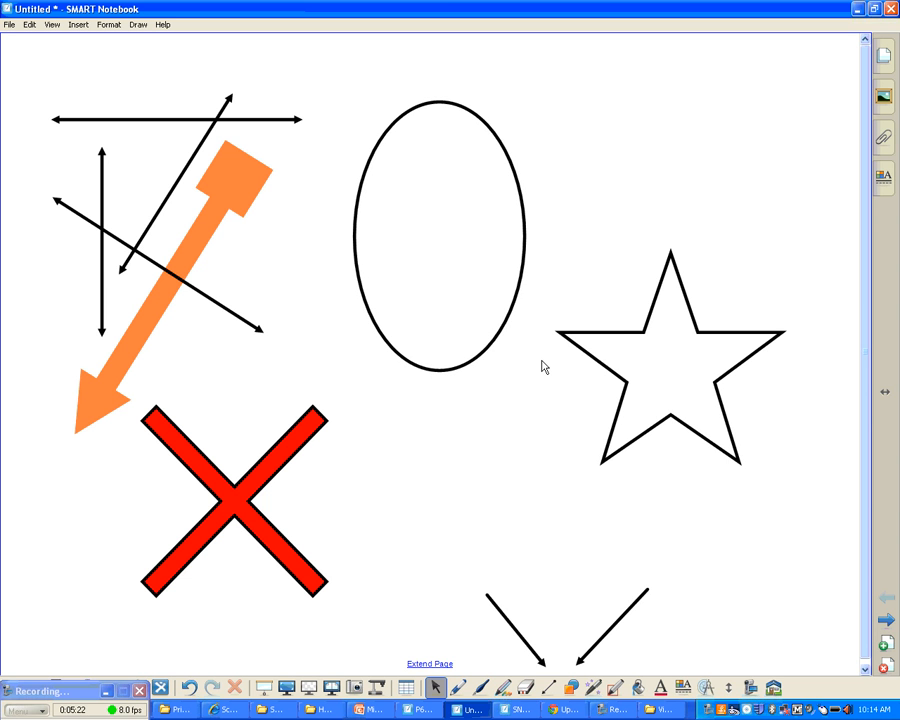
Open the oval's properties, try a solid orange fill and settle on a solid bright green fill.
left_click(517, 190)
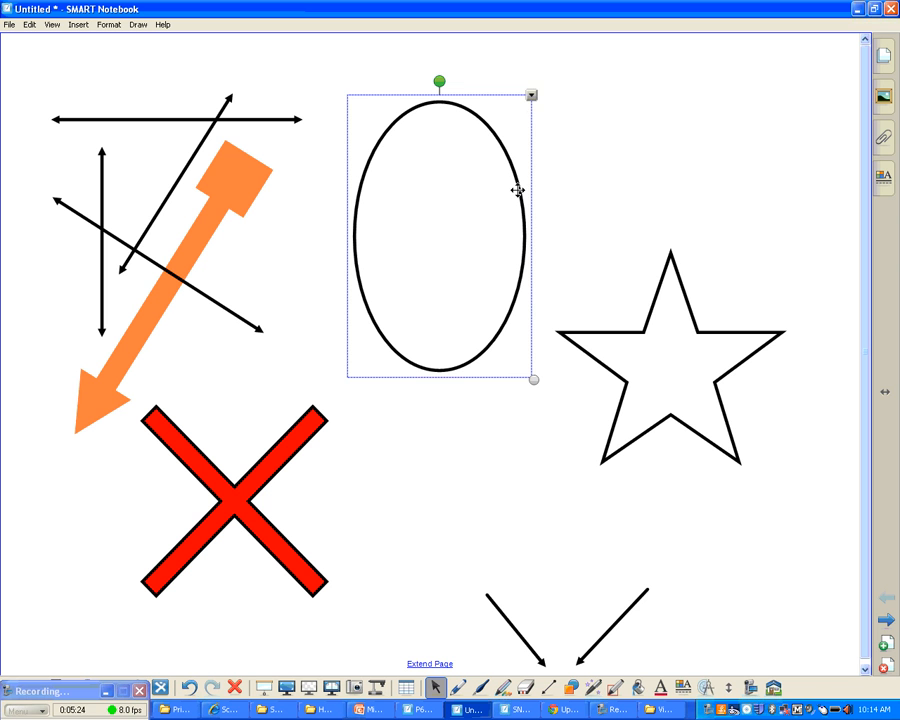
left_click(531, 96)
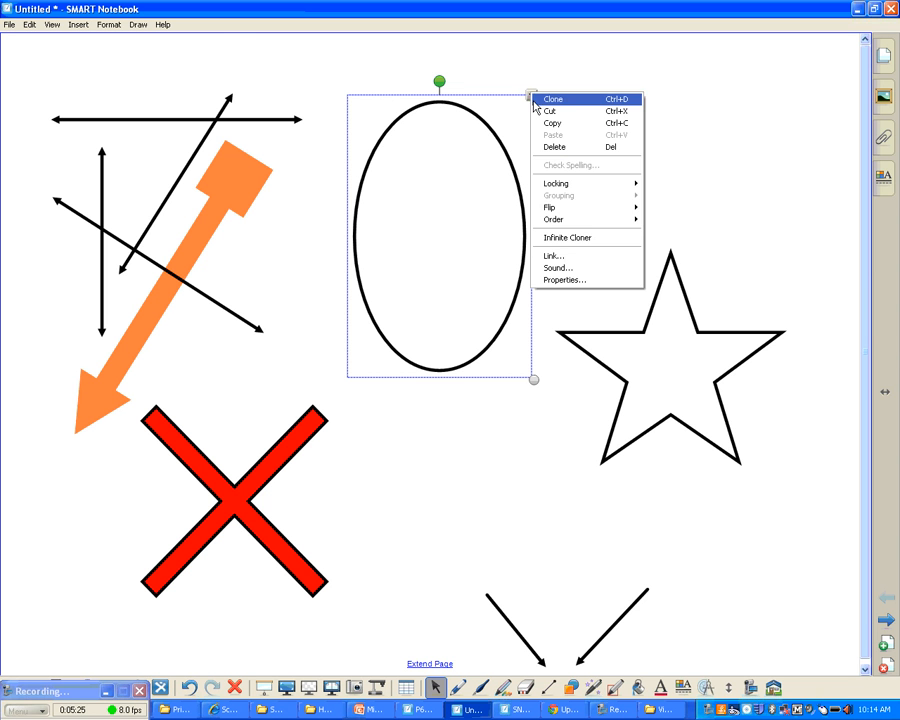
left_click(582, 282)
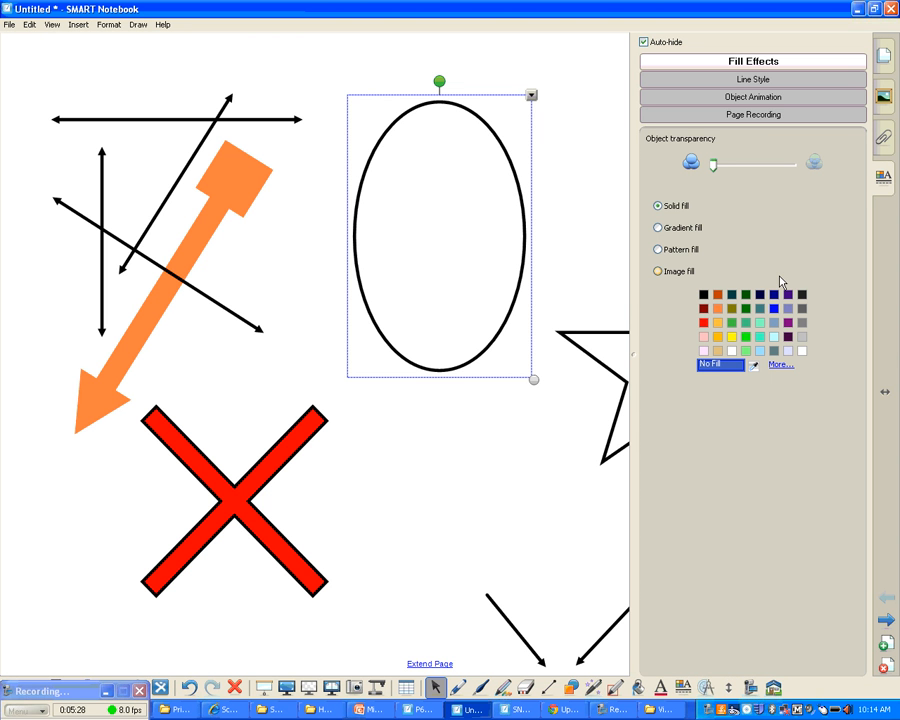
left_click(717, 310)
left_click(745, 340)
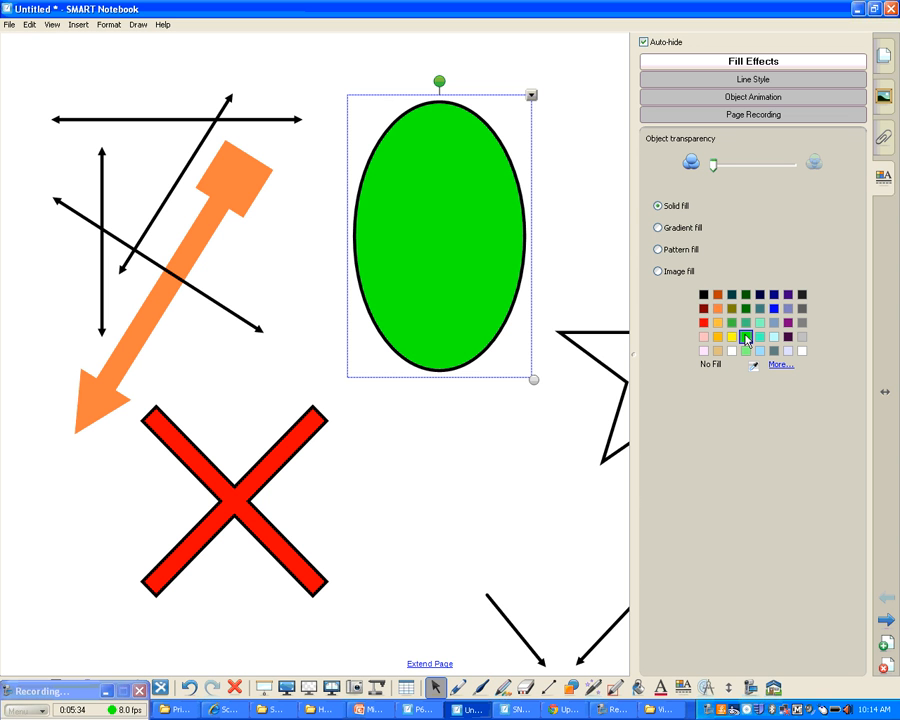
Change the oval's fill to a horizontal gradient from bright green to yellow.
left_click(662, 228)
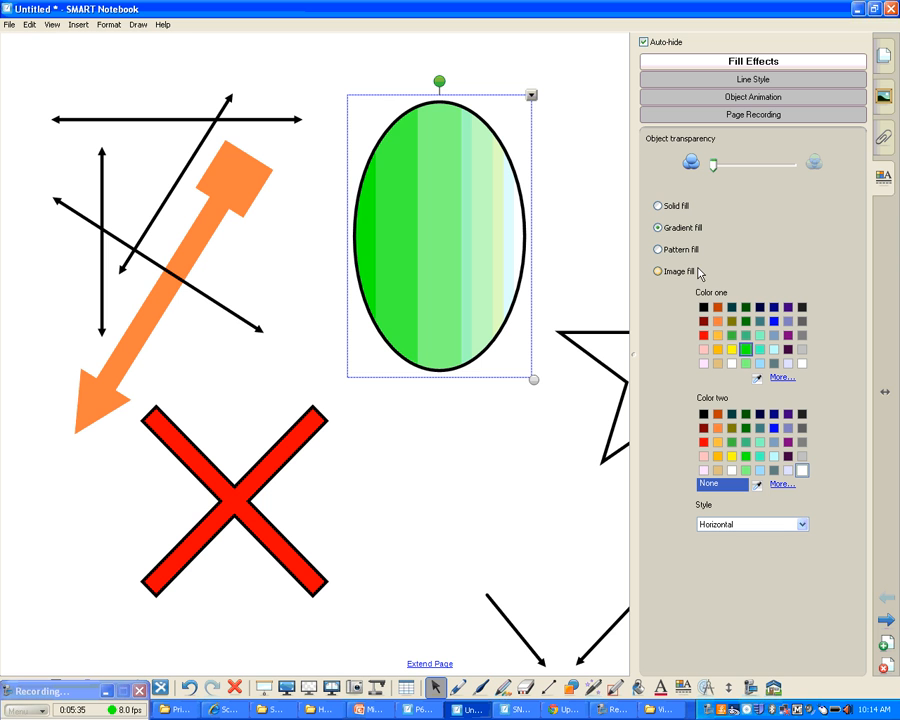
left_click(731, 349)
left_click(747, 350)
left_click(731, 457)
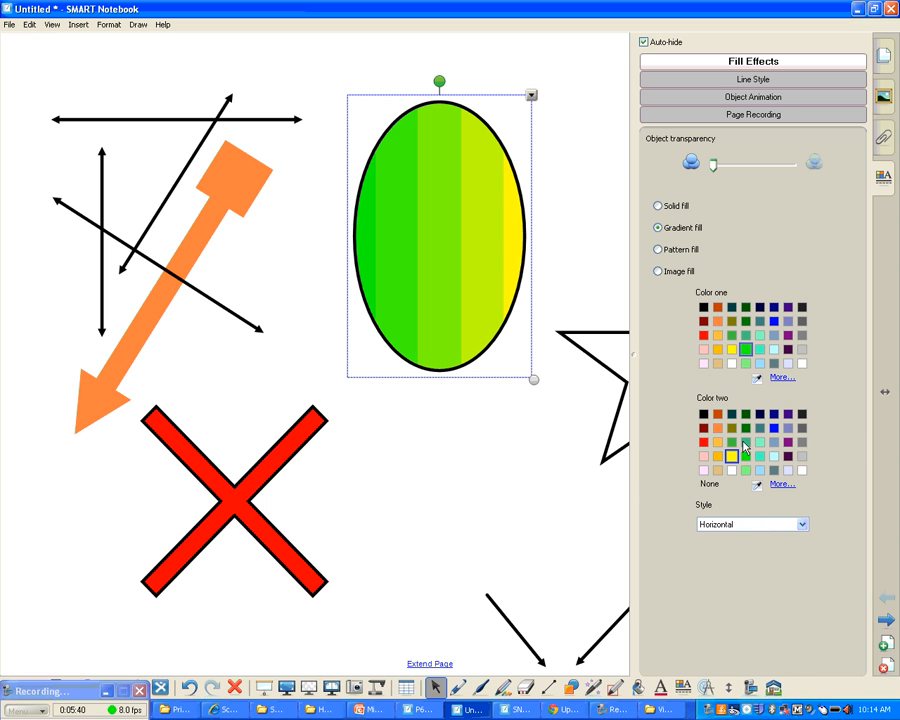
Try a diagonal crosshatch pattern fill on the oval and look at the image fill option.
left_click(659, 249)
left_click(740, 365)
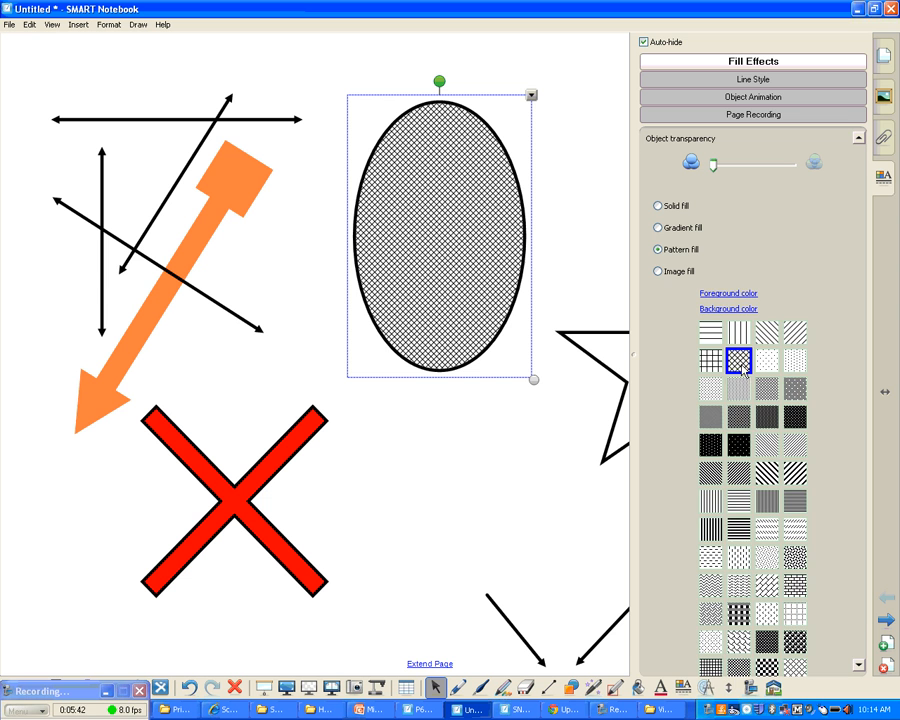
left_click(657, 271)
Switch the oval back to a gradient fill with bright green as color one and yellow as color two.
left_click(665, 232)
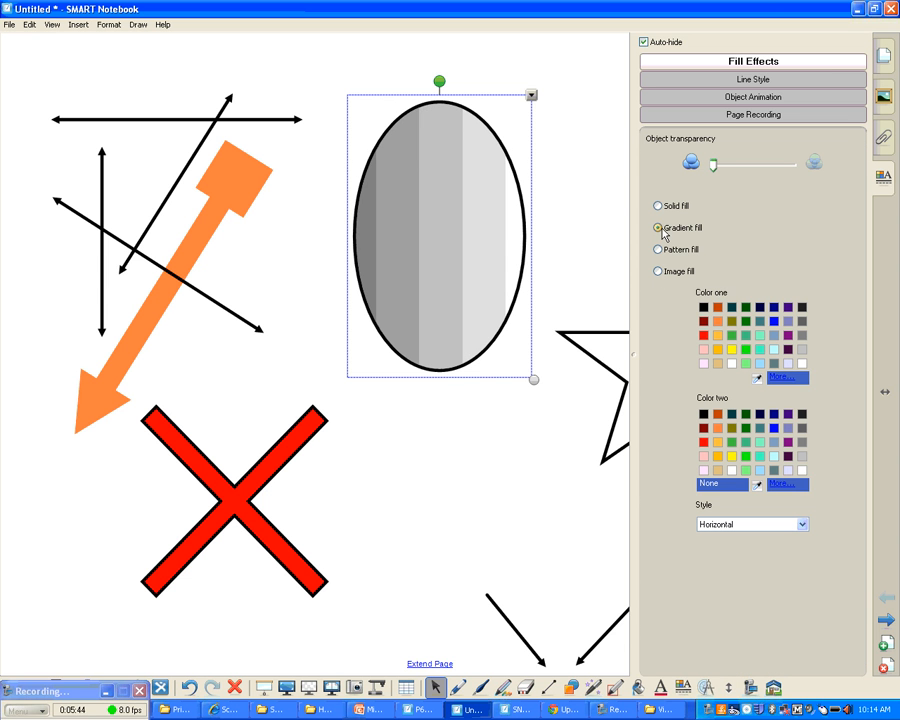
left_click(745, 349)
left_click(731, 457)
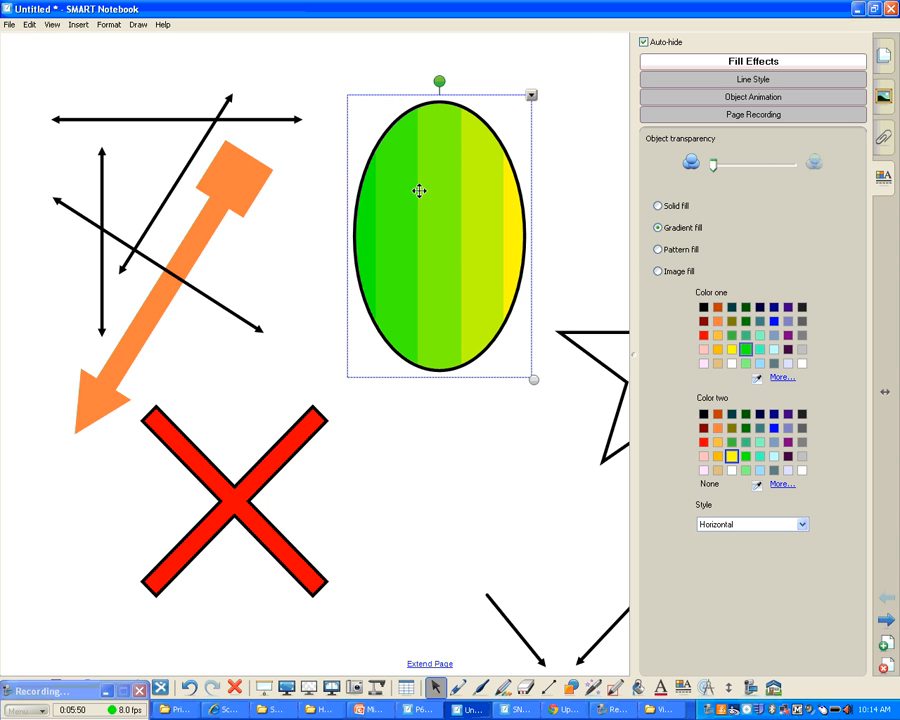
Deselect the gradient-filled oval and move it around the upper middle of the page by its filled interior.
left_click(585, 233)
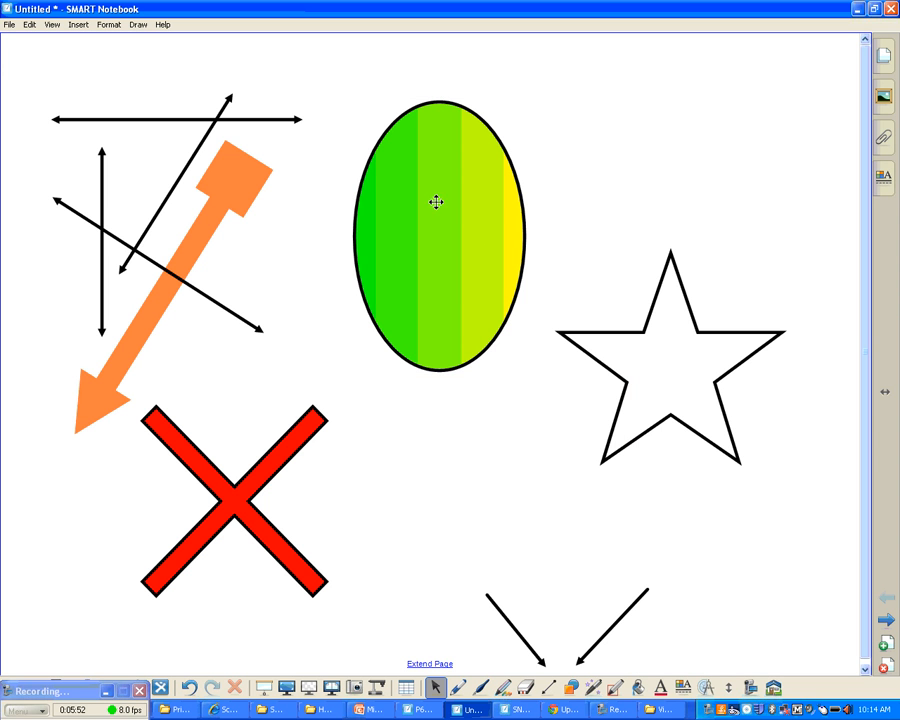
left_click_drag(478, 223, 404, 183)
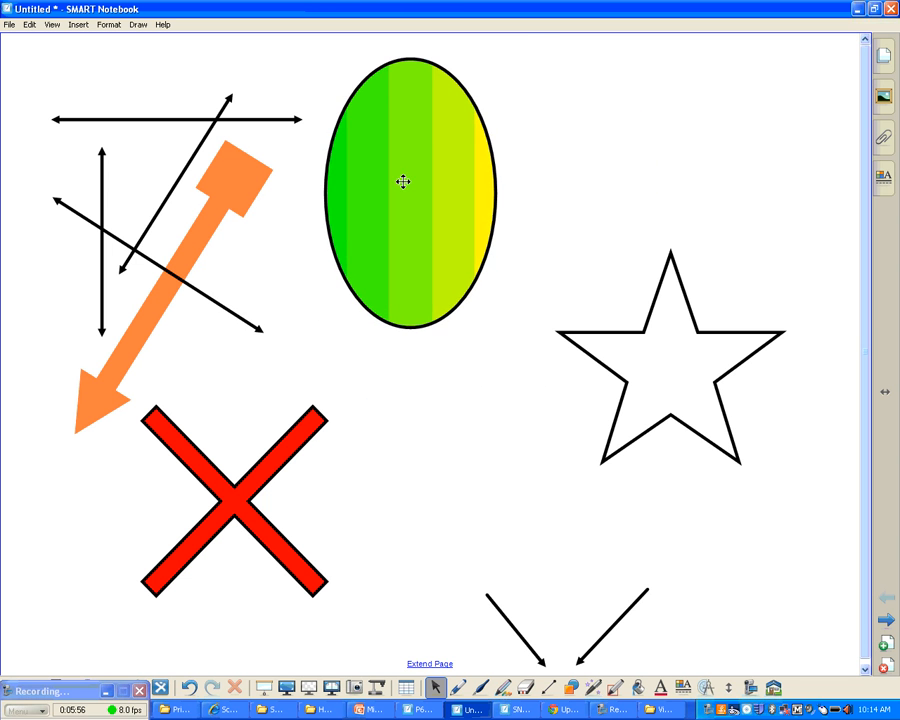
left_click_drag(427, 142, 446, 219)
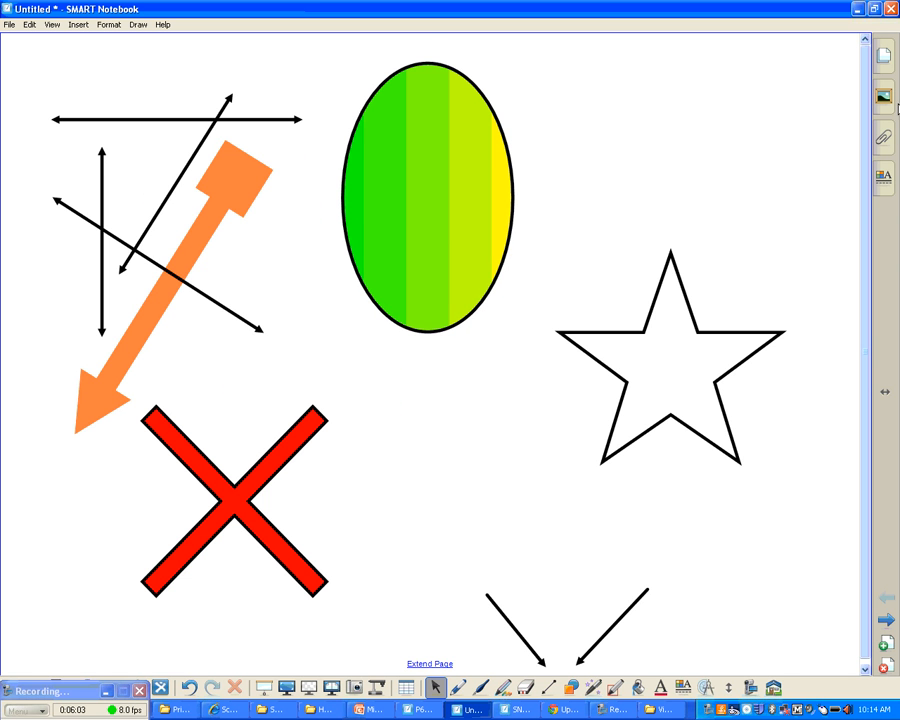
Raise the oval's object transparency to about halfway and move the oval slightly on the page.
left_click(486, 182)
left_click(881, 186)
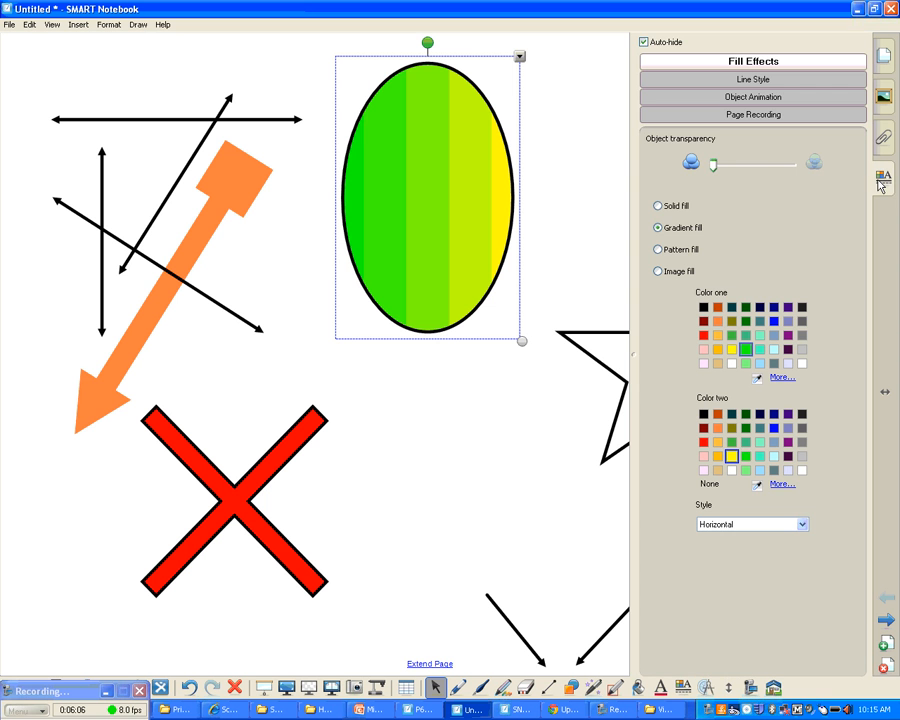
left_click_drag(716, 166, 760, 172)
left_click_drag(433, 212, 453, 235)
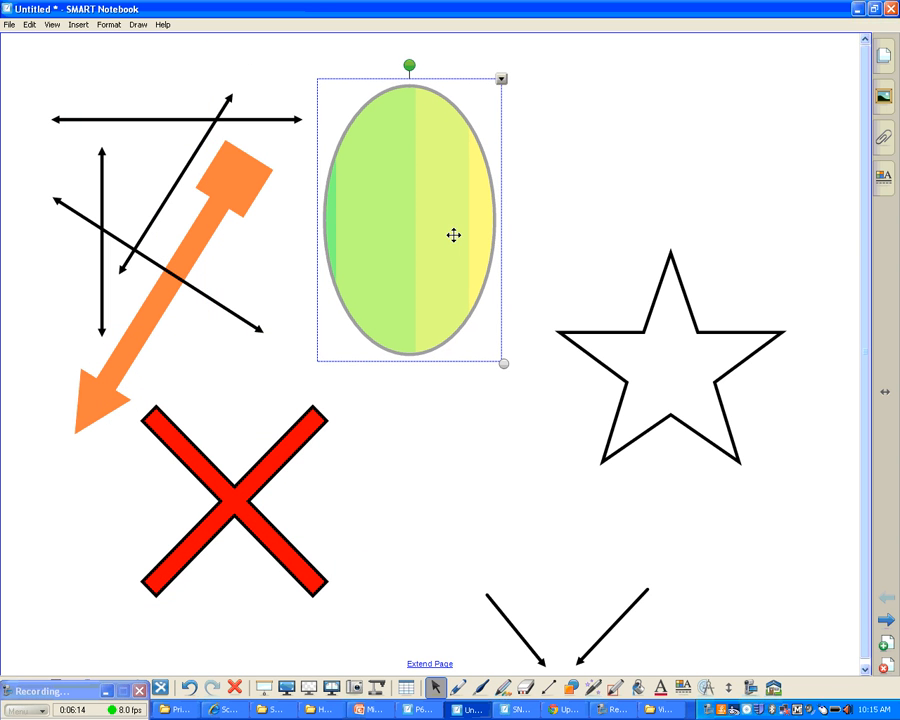
Reopen the oval's properties and reduce its object transparency to fully opaque.
left_click(501, 78)
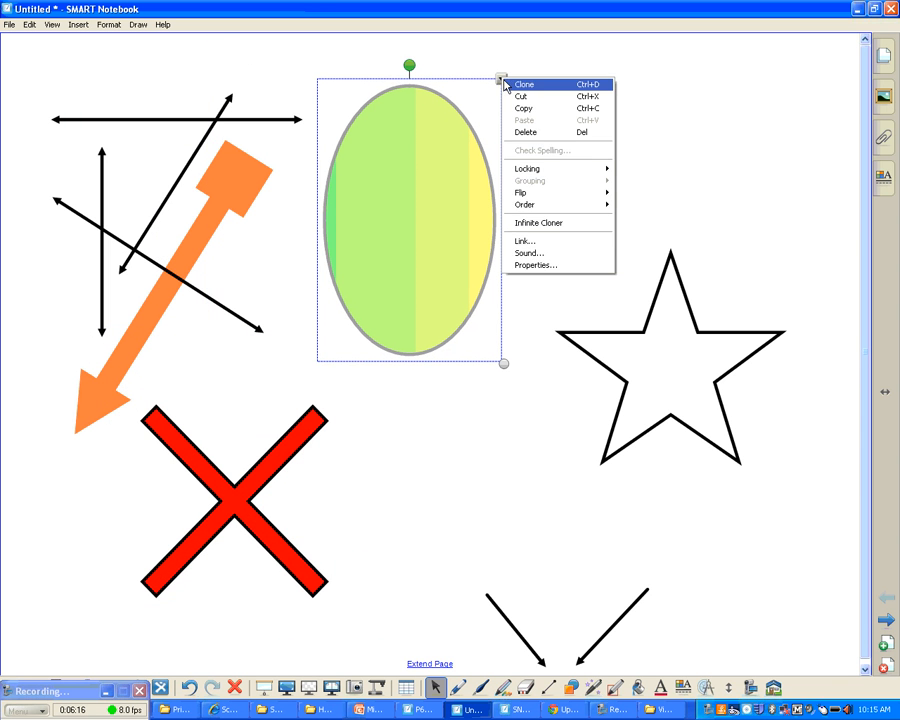
left_click(541, 265)
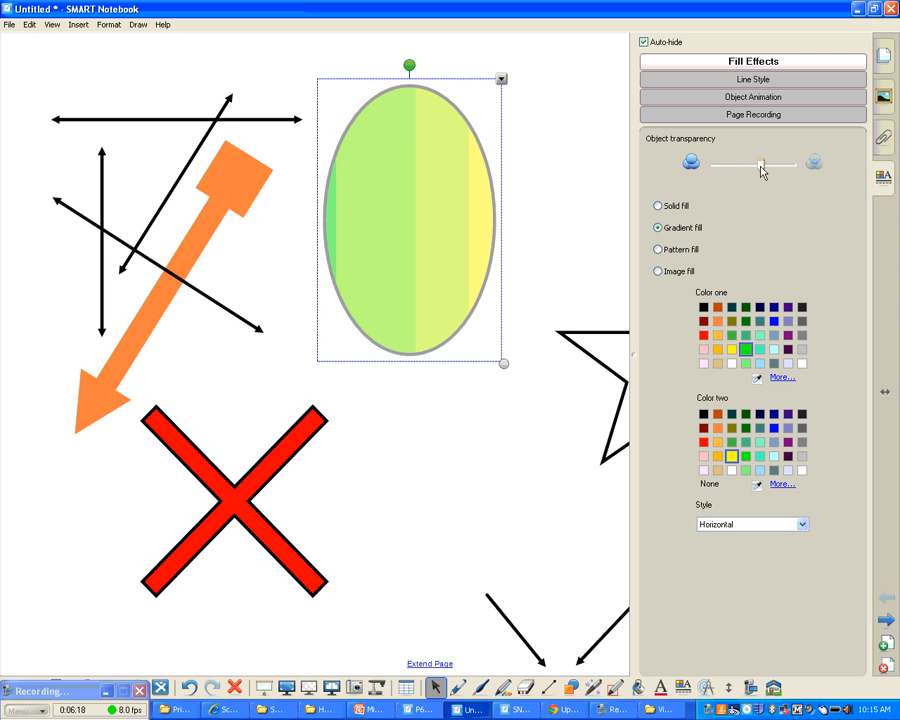
left_click_drag(760, 168, 713, 168)
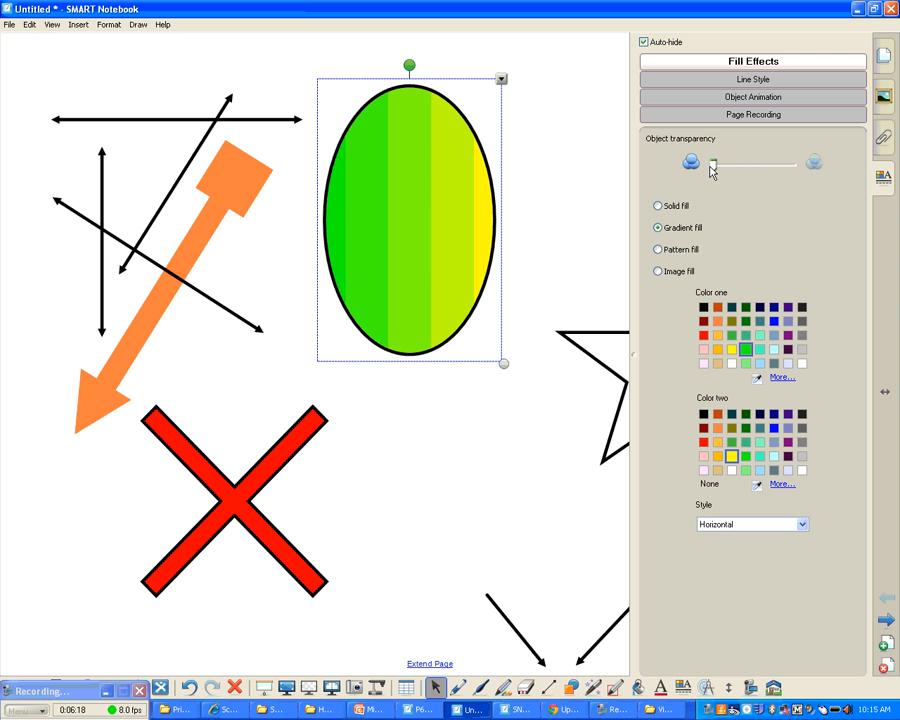
Set the oval's line style to purple with the second-thickest line.
left_click(770, 83)
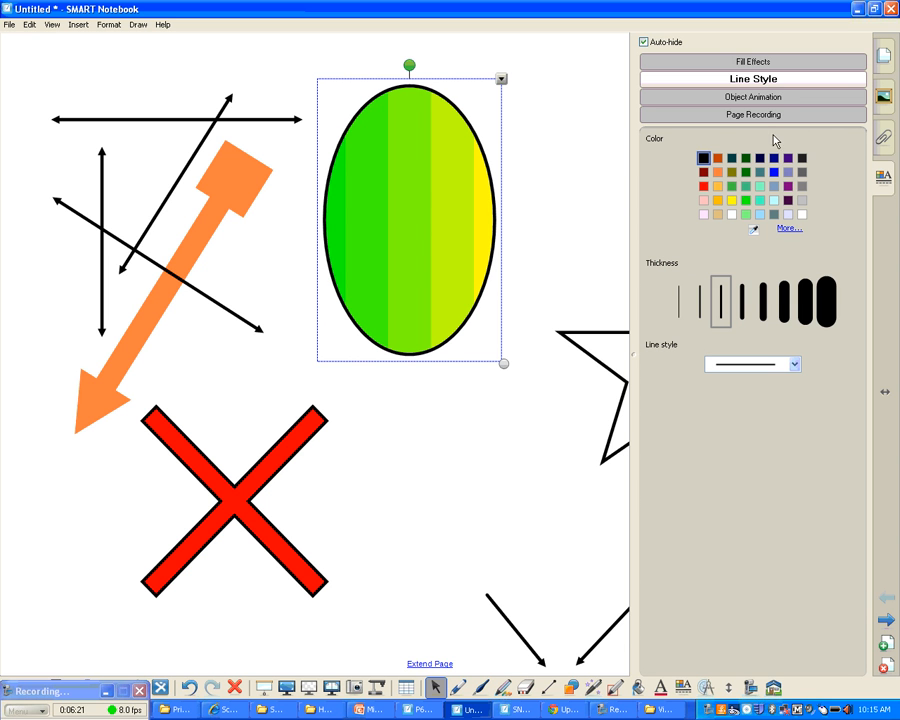
left_click(789, 187)
left_click(812, 309)
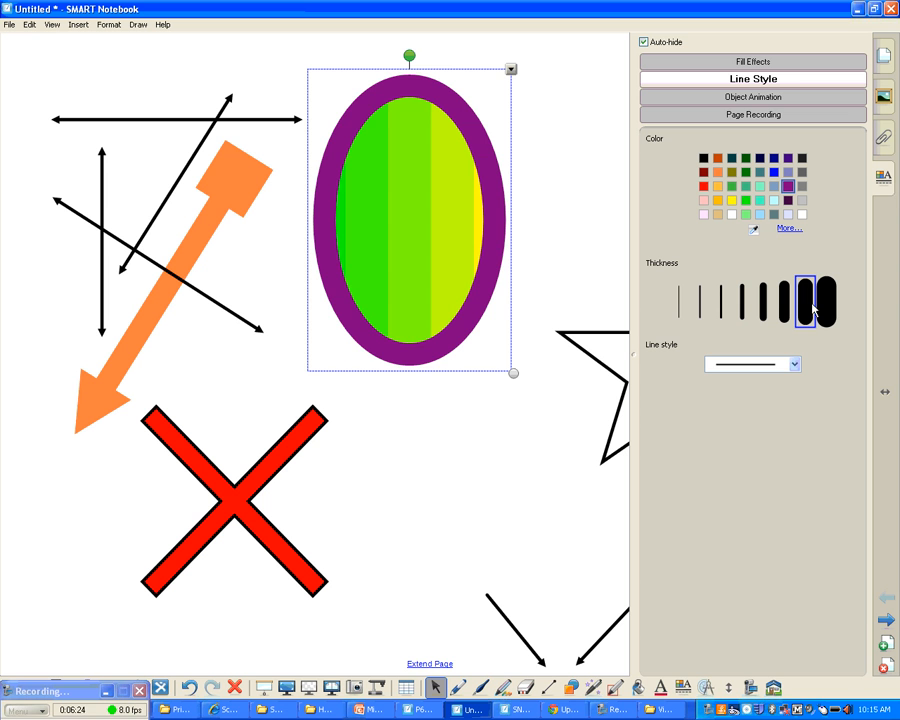
Try green and yellow as the oval's outline color, then return it to purple.
left_click(732, 187)
left_click(732, 201)
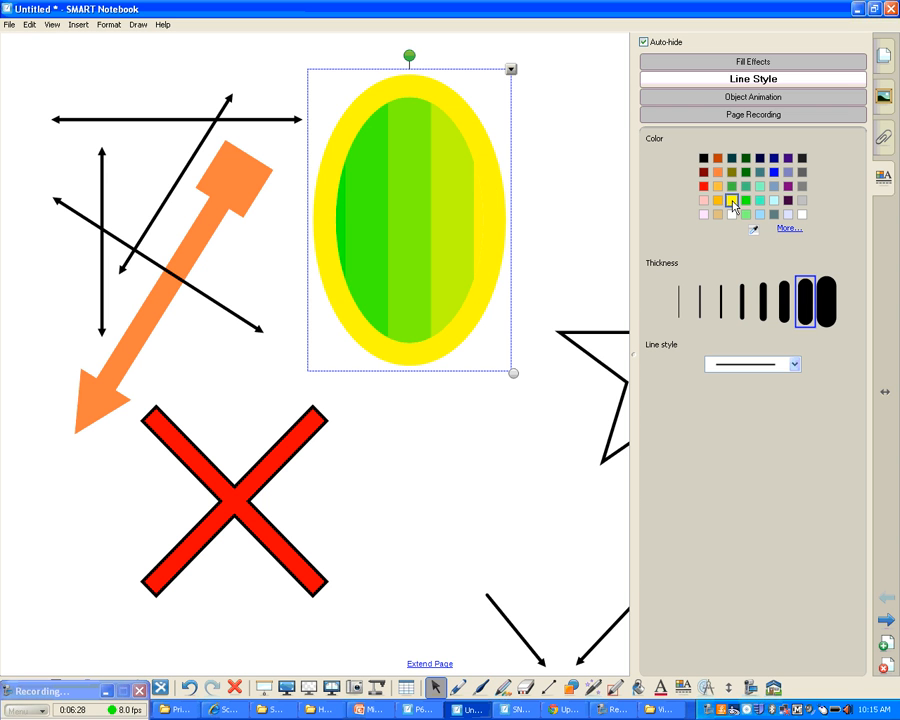
left_click(788, 187)
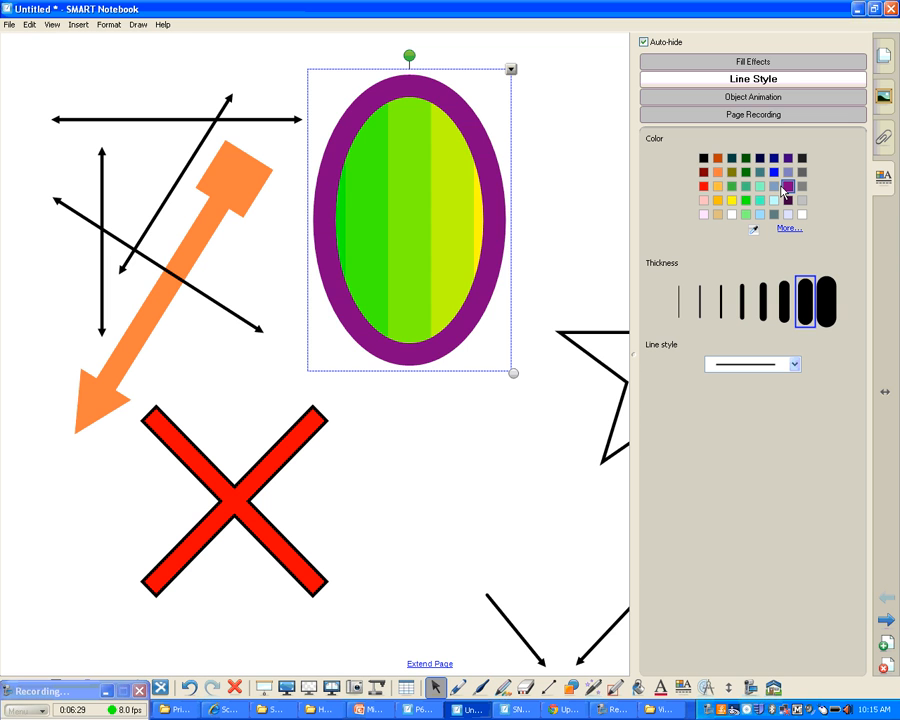
Make the oval's outline black and reduce it to the third-thinnest line thickness.
left_click(703, 158)
left_click(741, 300)
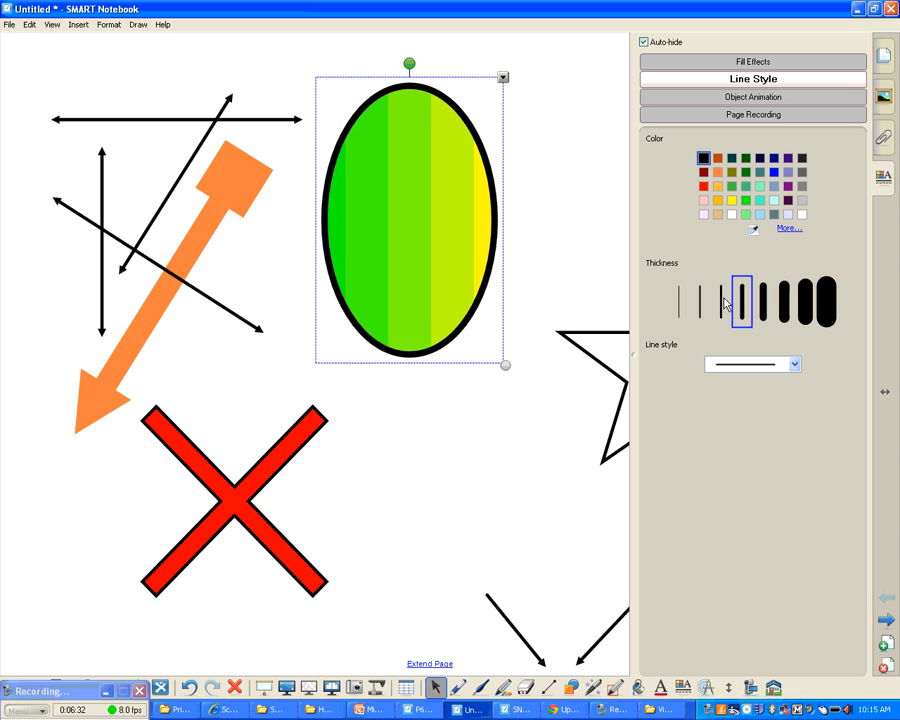
left_click(721, 302)
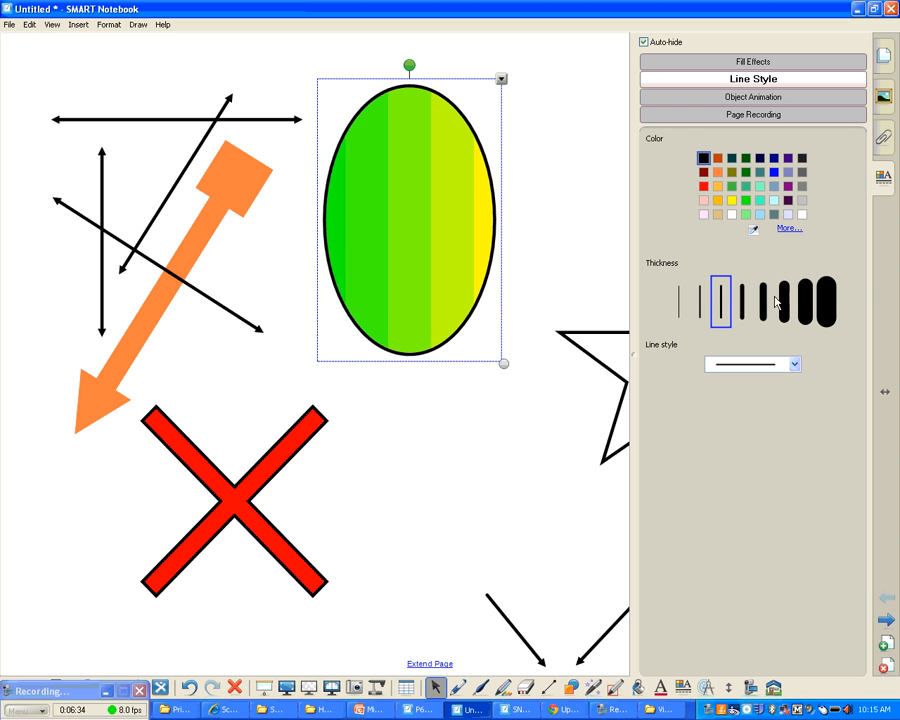
Give the oval the thickest outline in purple and deselect it.
left_click(824, 299)
left_click(789, 187)
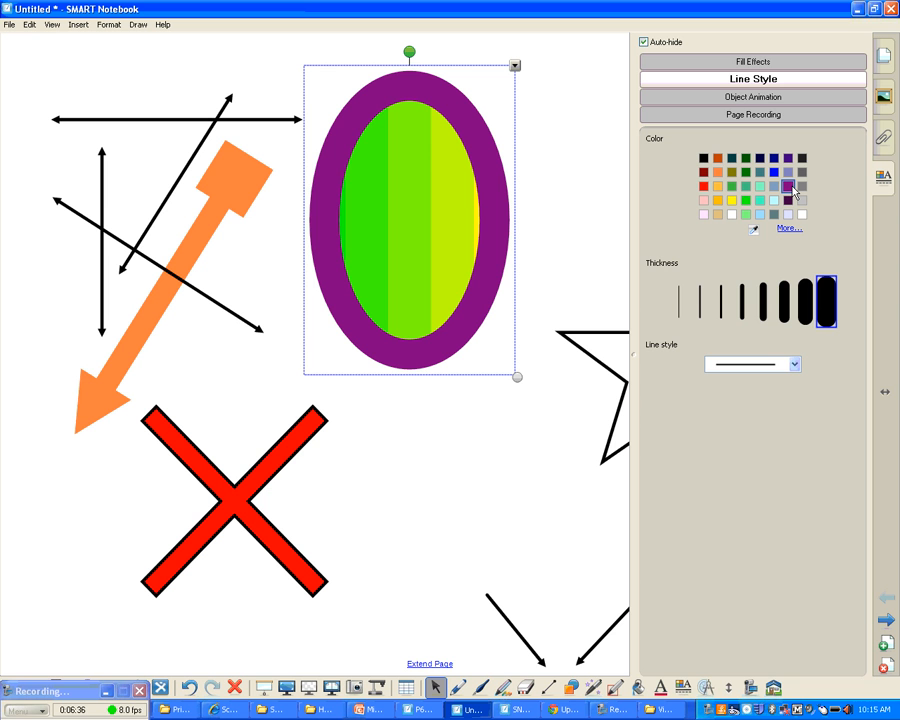
left_click(545, 247)
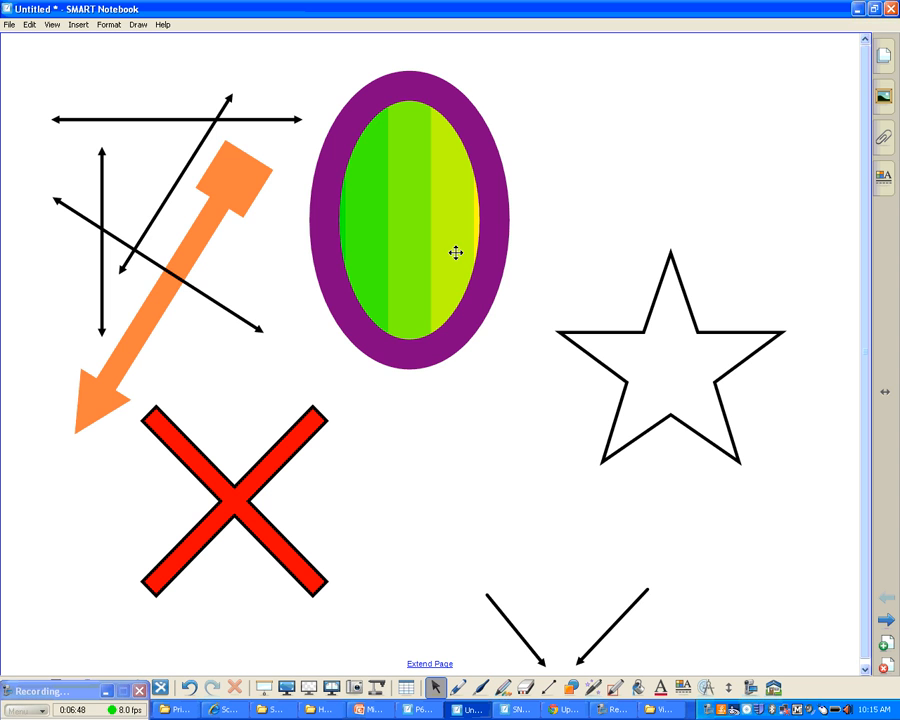
Move the purple-outlined oval on top of the crossed black arrows and the orange arrow.
left_click_drag(457, 231, 158, 204)
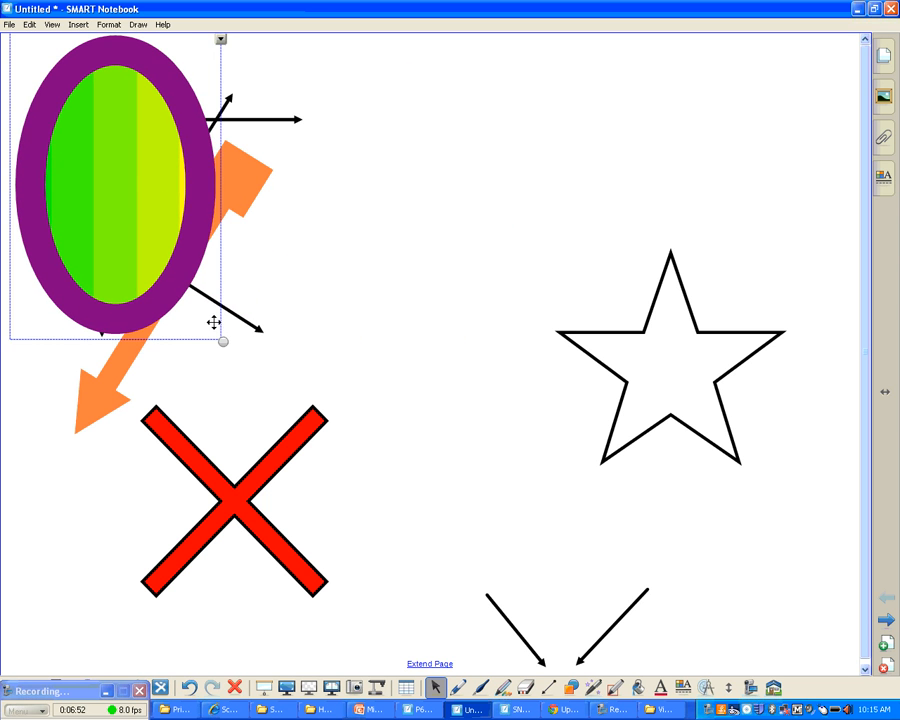
Add the text "answer" to the page and move it to the empty area above the star.
left_click(325, 291)
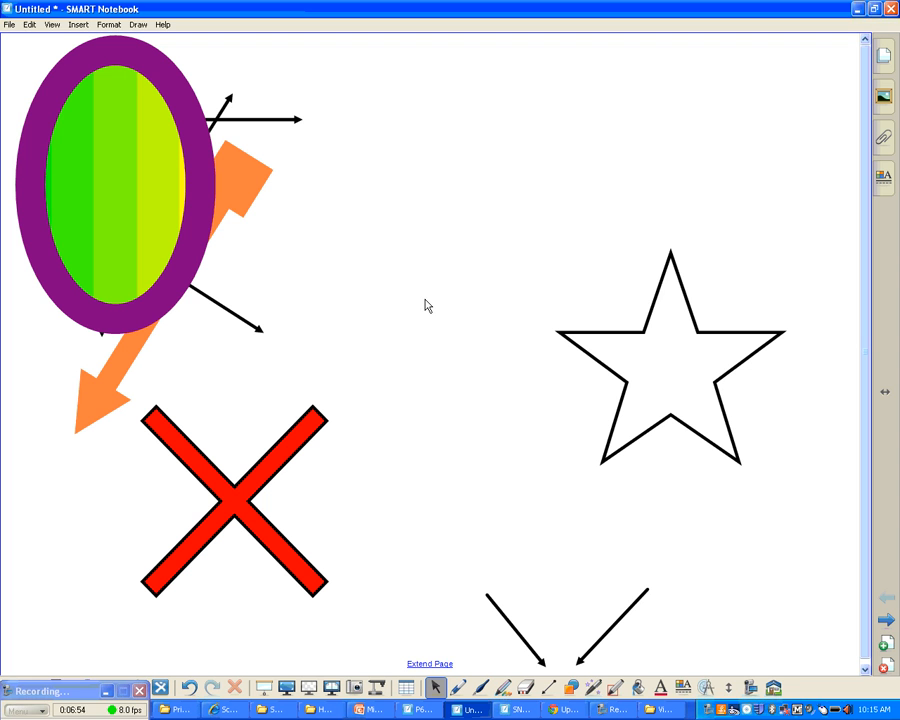
type("an")
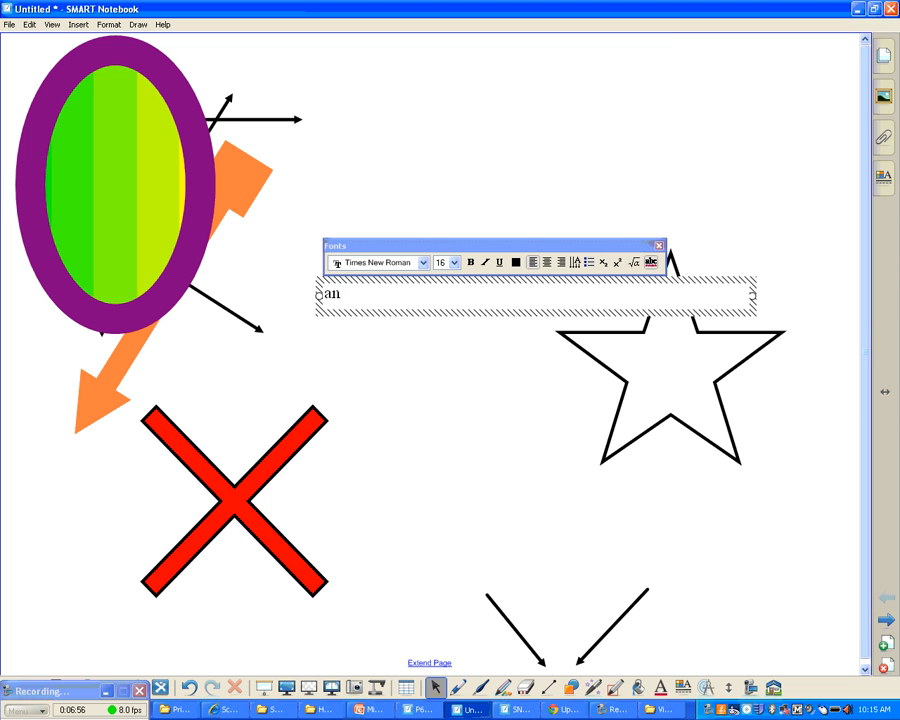
type("swer")
left_click(418, 217)
left_click_drag(346, 294, 637, 167)
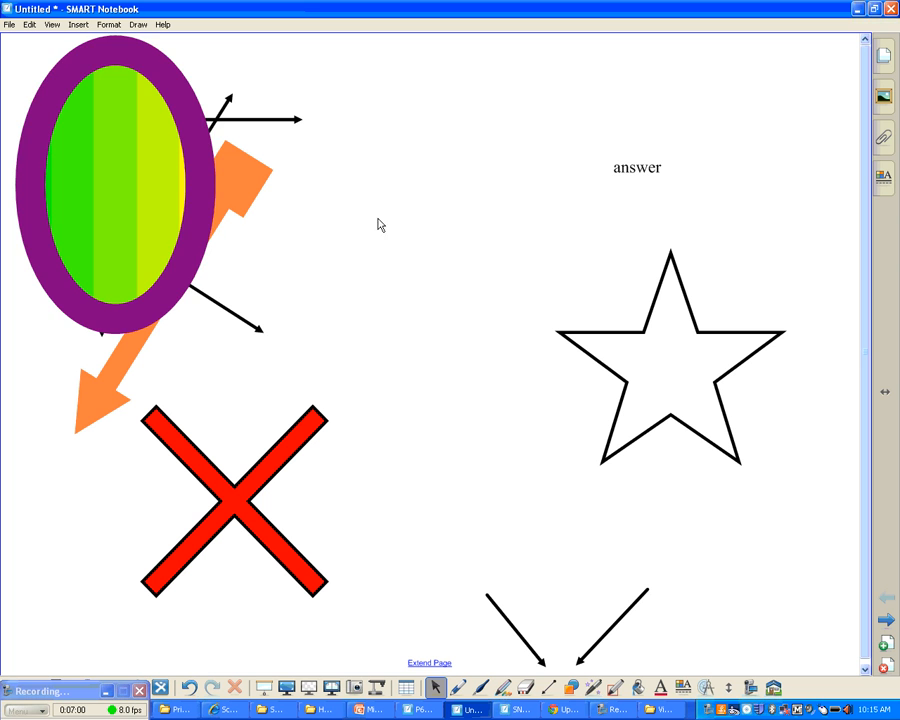
Move the purple-outlined oval off the crossed arrows into the space beside them and bring it forward in the object order.
left_click_drag(157, 213, 462, 250)
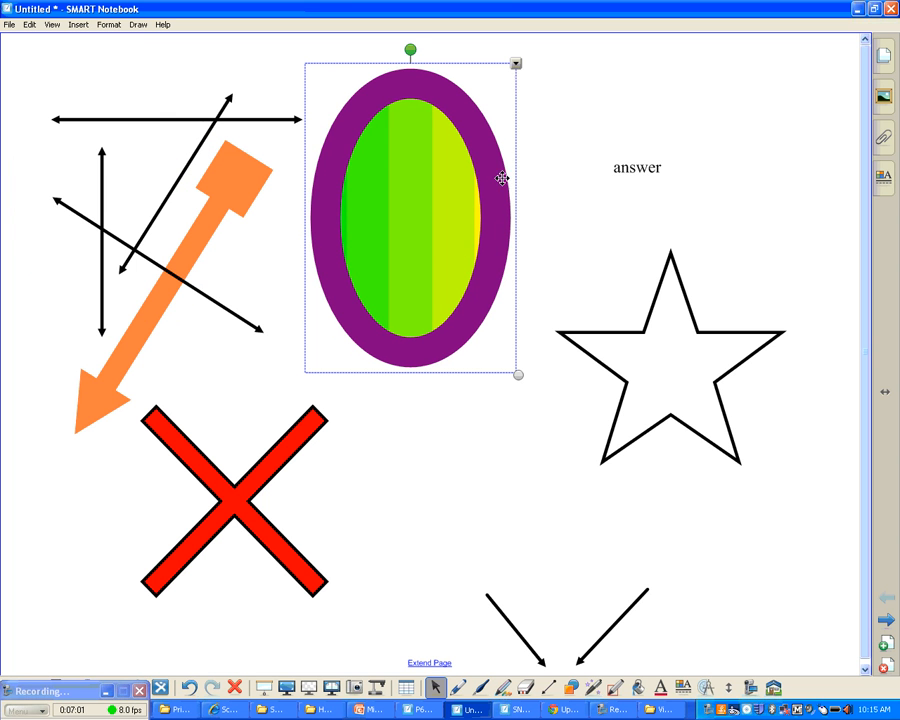
left_click(515, 65)
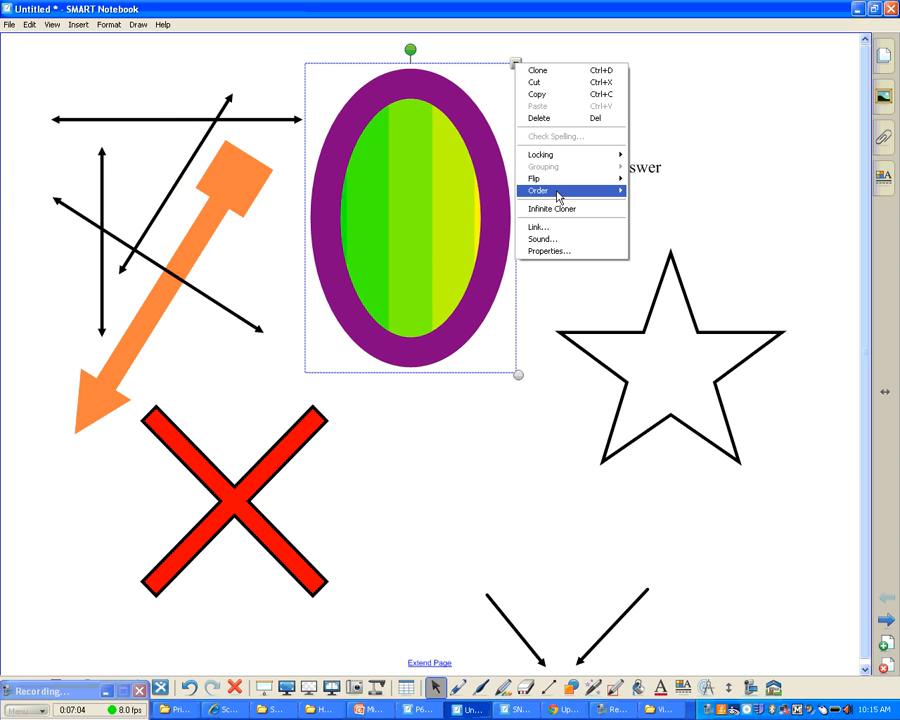
mouse_move(560, 192)
left_click(650, 244)
Move the oval over the word "answer" and reshape it into a wide, flatter ellipse that covers the word.
left_click_drag(514, 231, 700, 200)
left_click_drag(740, 344, 796, 234)
left_click_drag(736, 170, 717, 204)
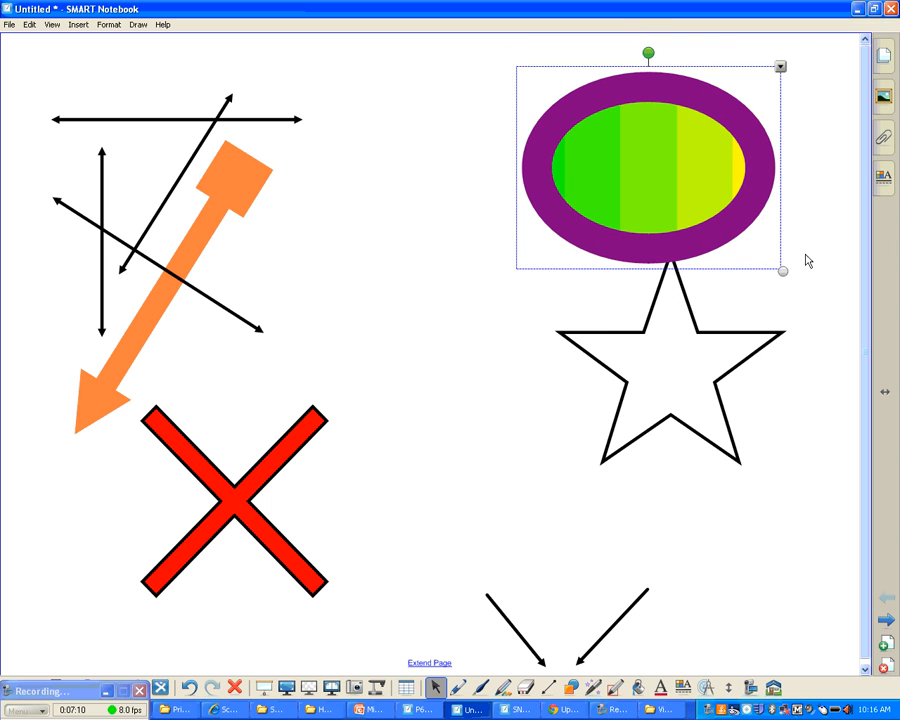
Slide the oval off the word "answer" onto the star and on to the open space between the arrows and the star.
left_click(791, 239)
left_click_drag(720, 152, 752, 301)
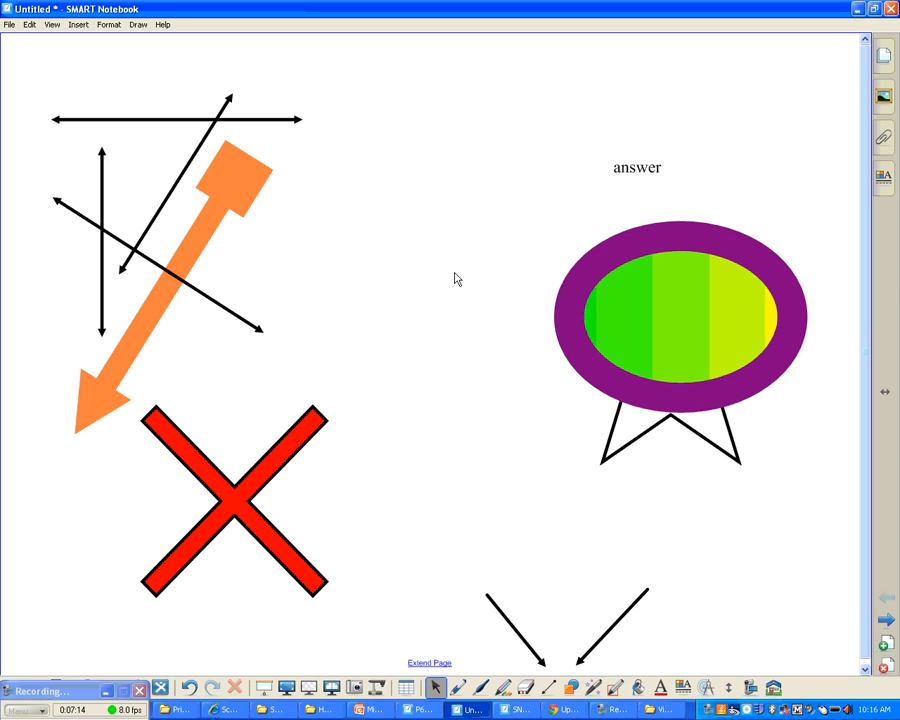
left_click_drag(677, 330, 430, 219)
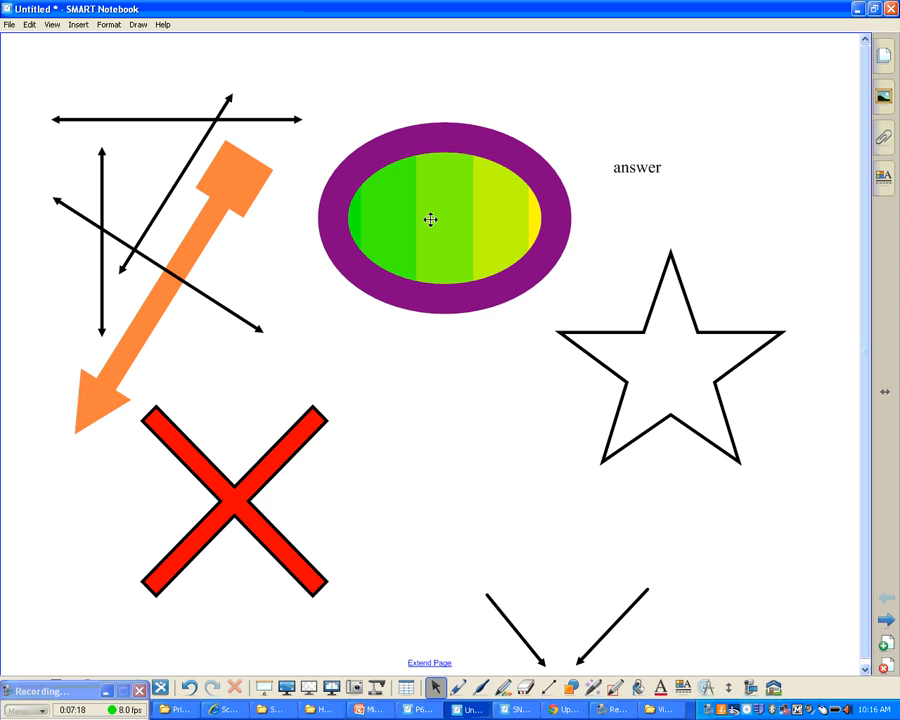